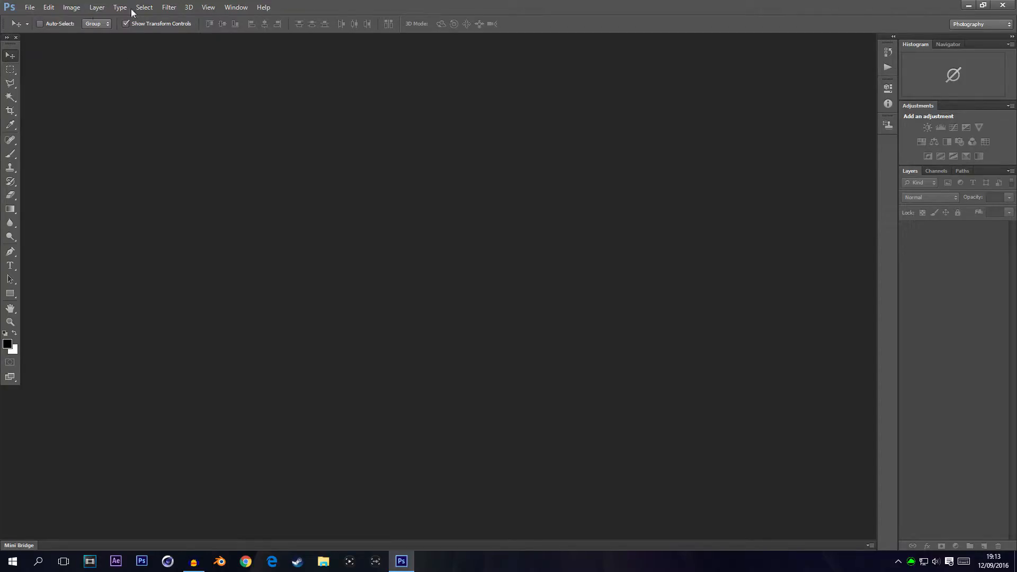
Step: Start a new document named tutorial with a width of 1920 pixels and a height of 1080 pixels
click(29, 7)
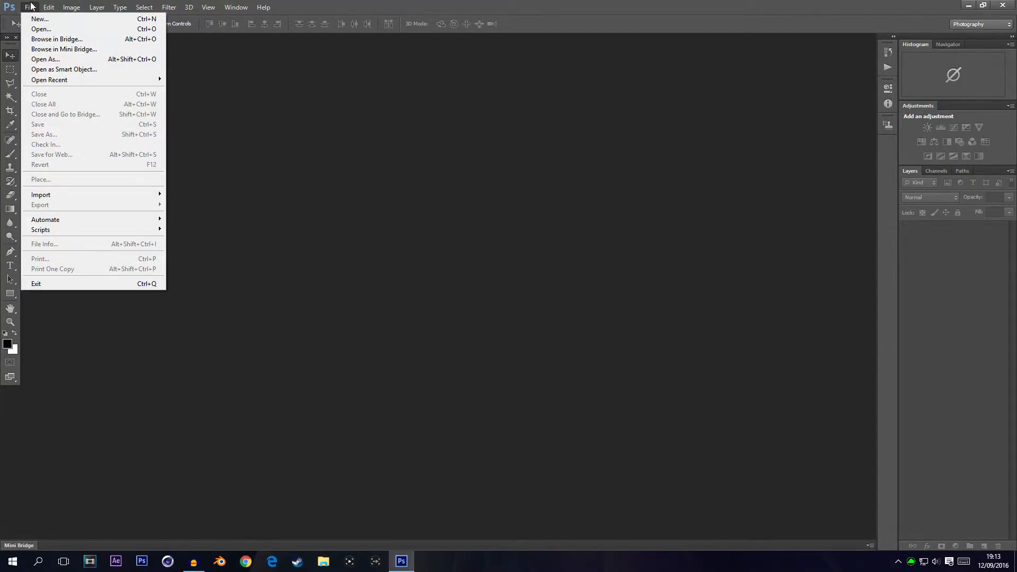
click(43, 19)
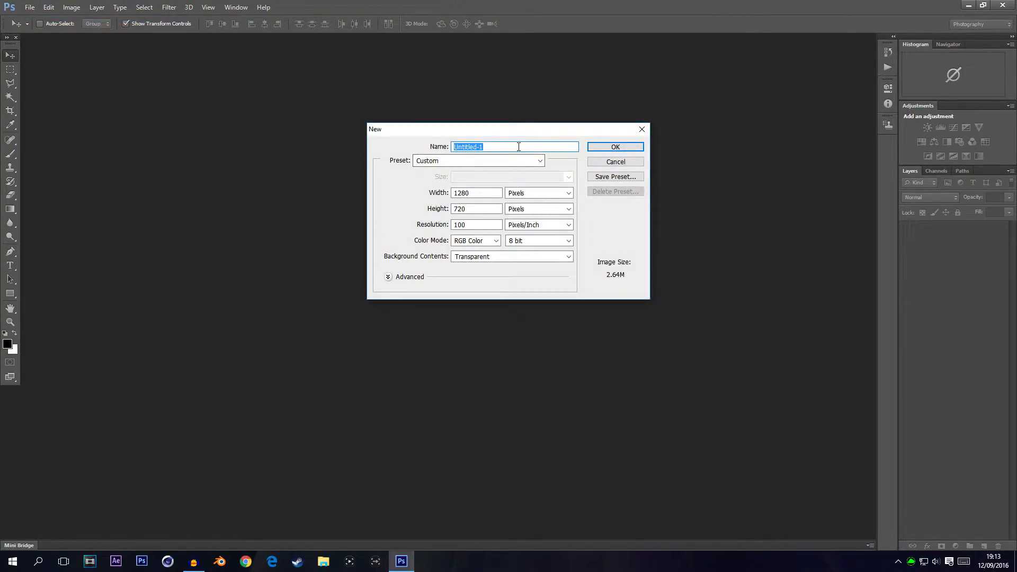
text(tutorial)
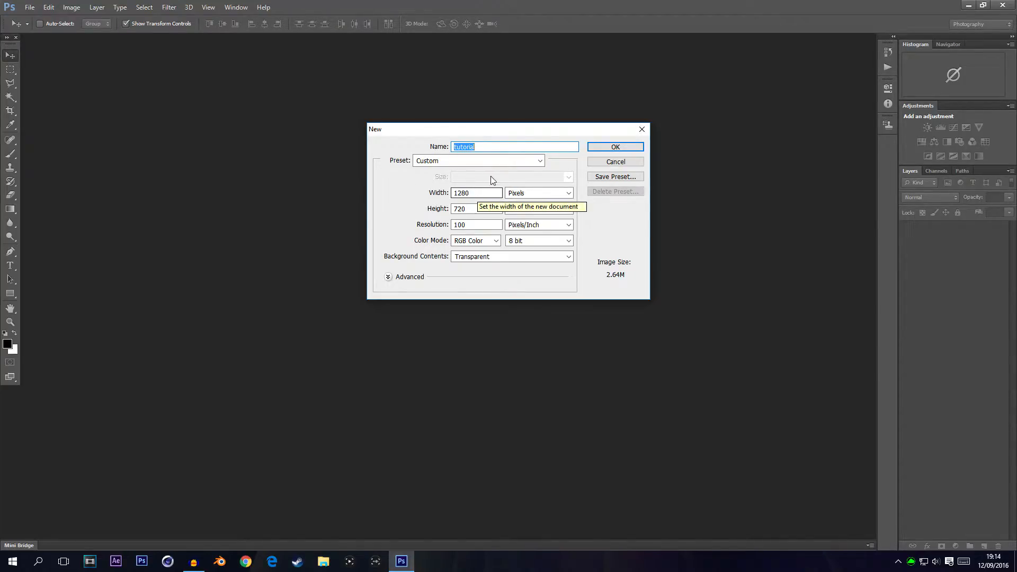
double_click(479, 193)
text(1920)
key(Tab)
key(Tab)
text(1080)
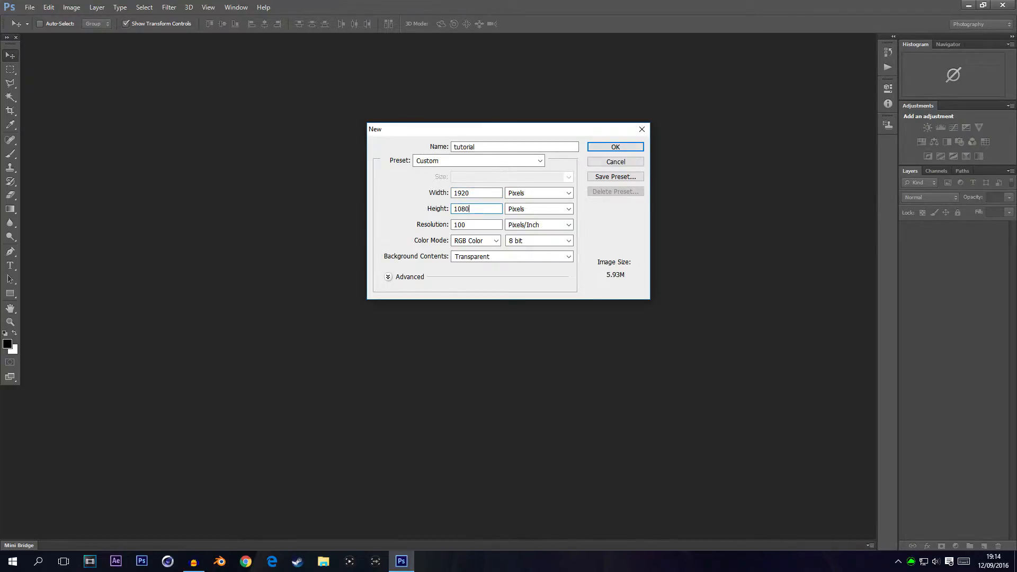
Step: Try a document size of 500 by 500 pixels, and set it back to 1920 by 1080 pixels
double_click(478, 192)
text(500)
key(Tab)
text(500)
drag(469, 194, 396, 201)
text(1920)
key(Tab)
text(1080)
Step: Create the document with a transparent background, RGB Color mode and 8 bit depth
click(461, 257)
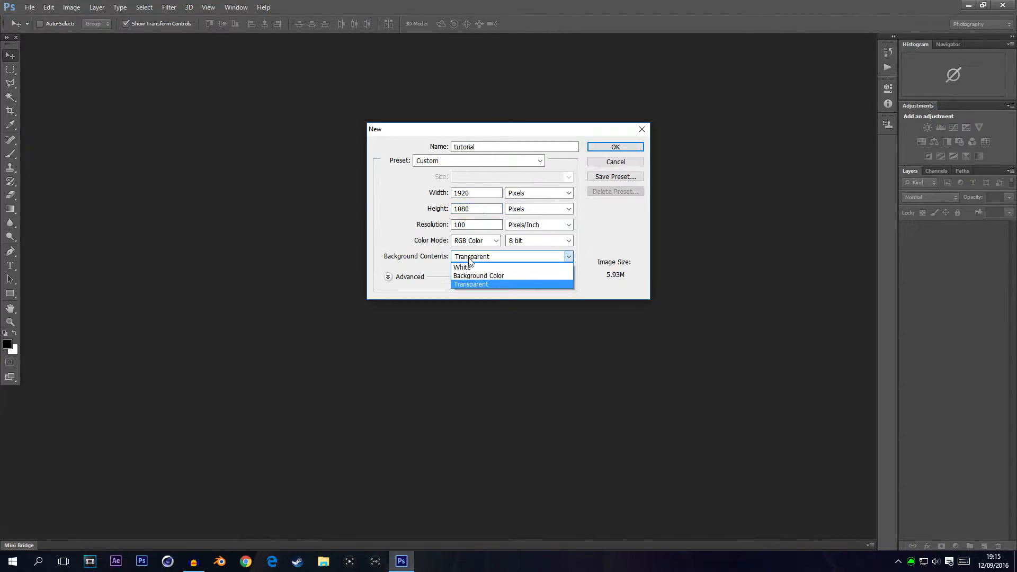
click(469, 284)
click(474, 258)
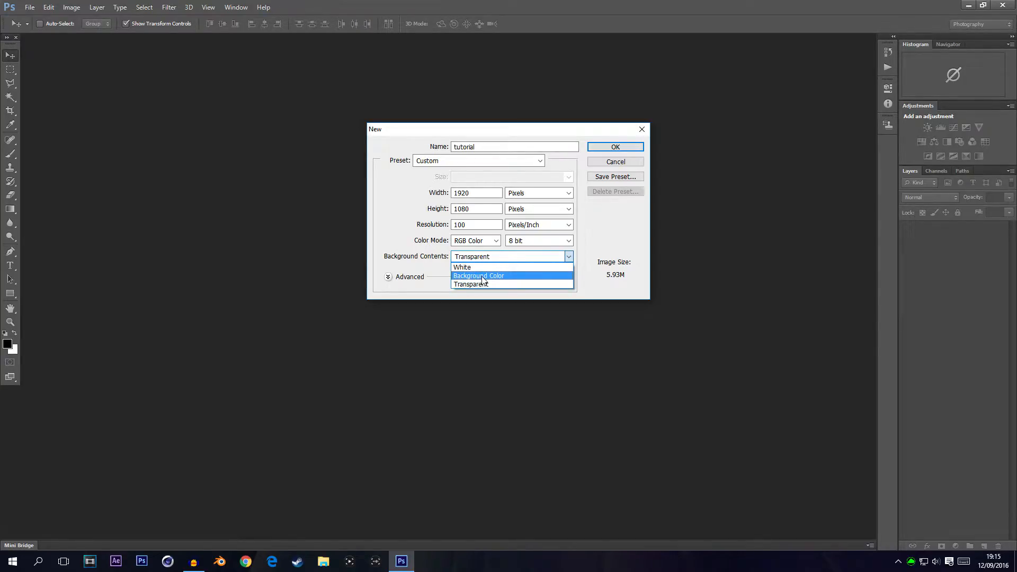
click(476, 284)
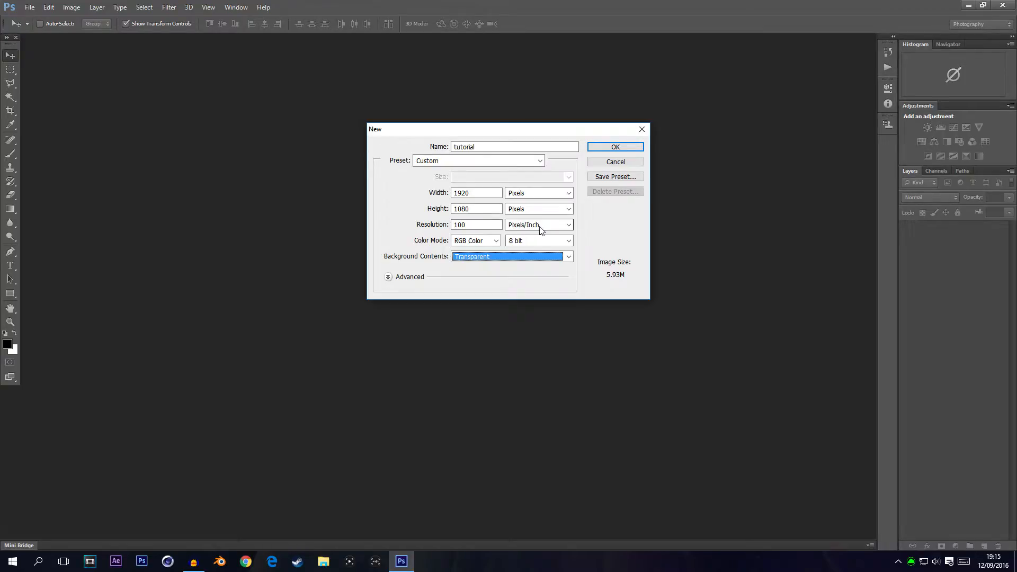
click(485, 241)
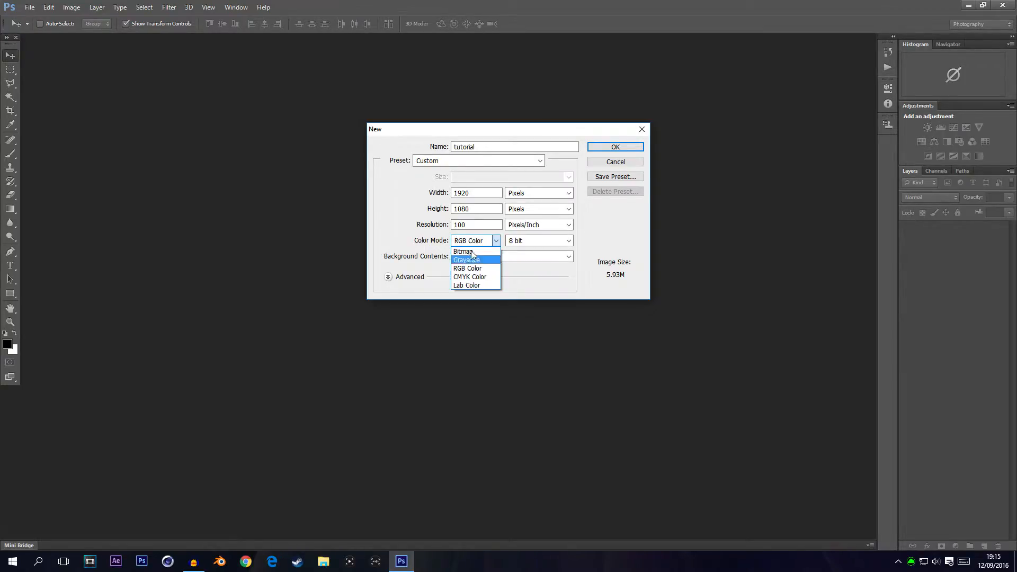
click(524, 271)
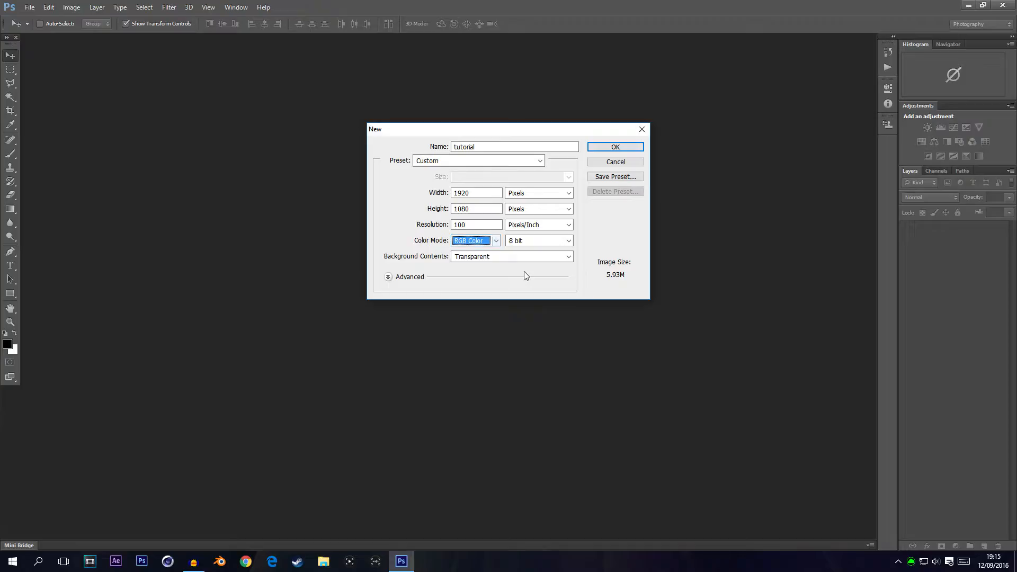
click(514, 242)
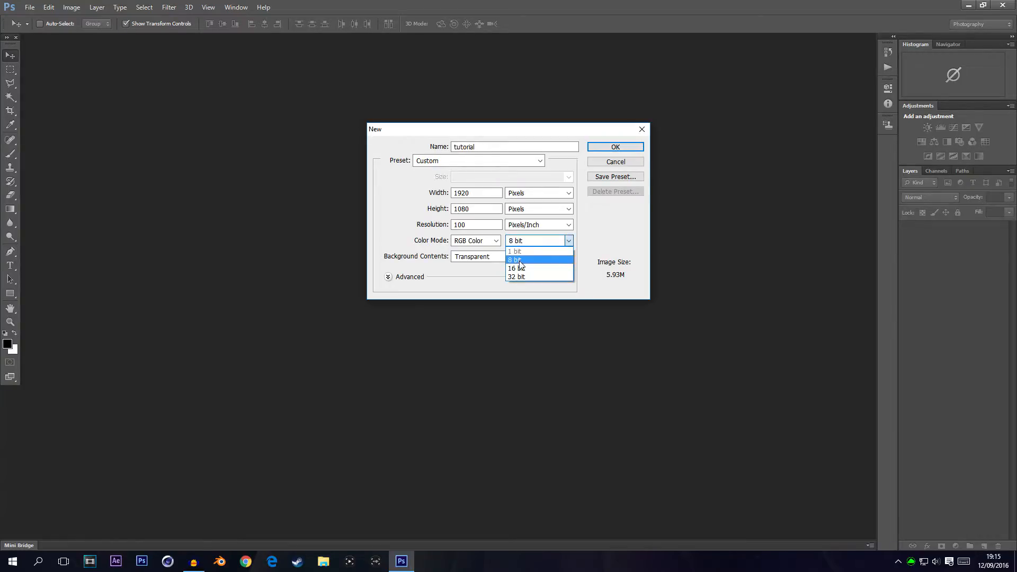
click(495, 282)
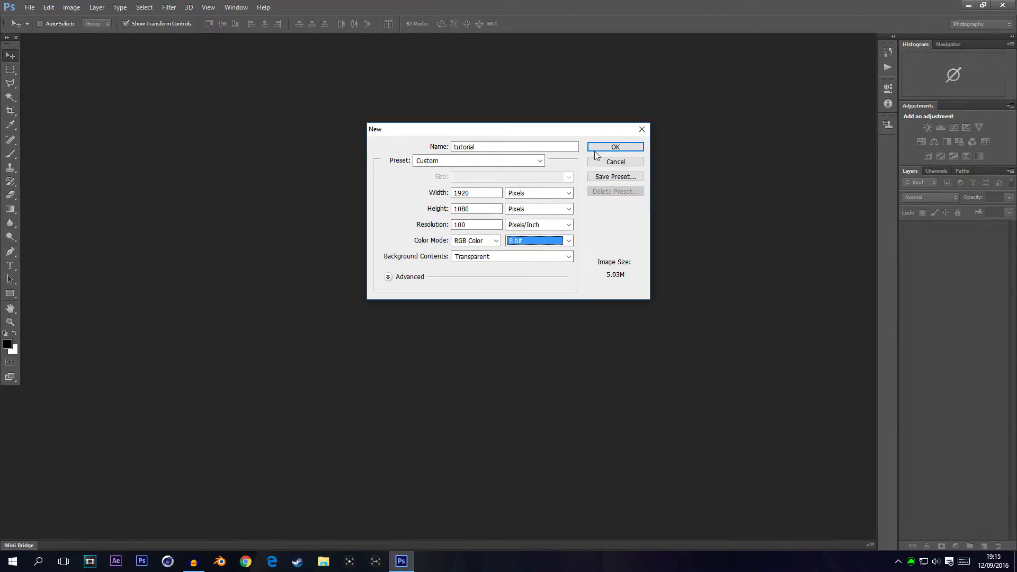
click(612, 150)
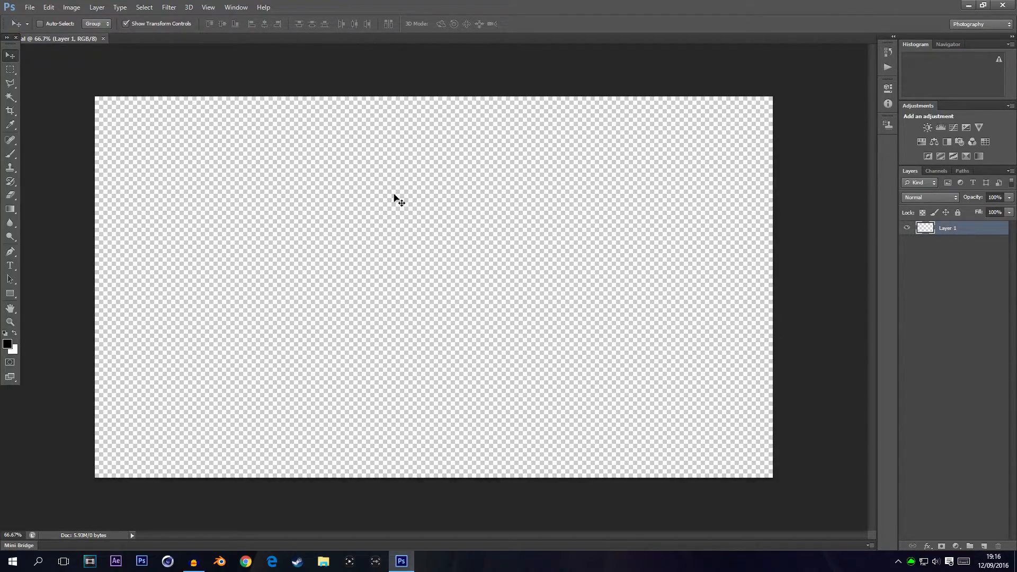
Step: Place the CoD-AW_Riot_Gun-Blazing image from the YouTube folder on the desktop into the document
click(30, 9)
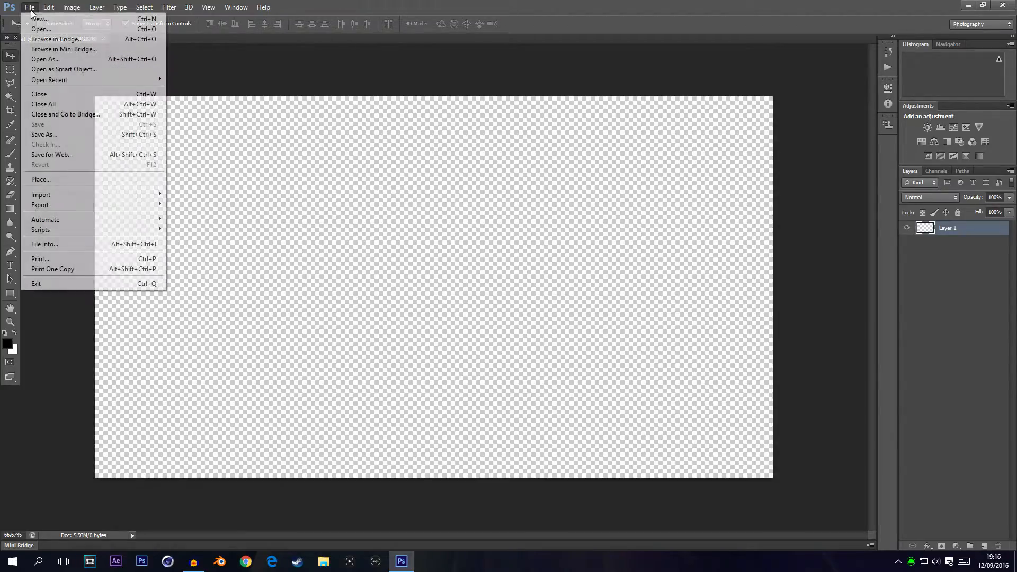
click(55, 179)
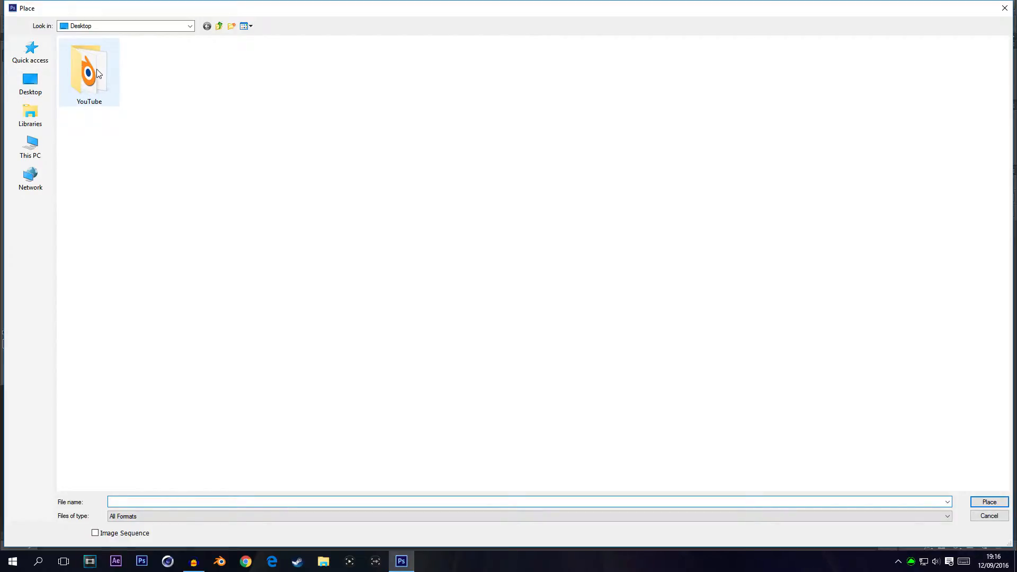
click(1016, 562)
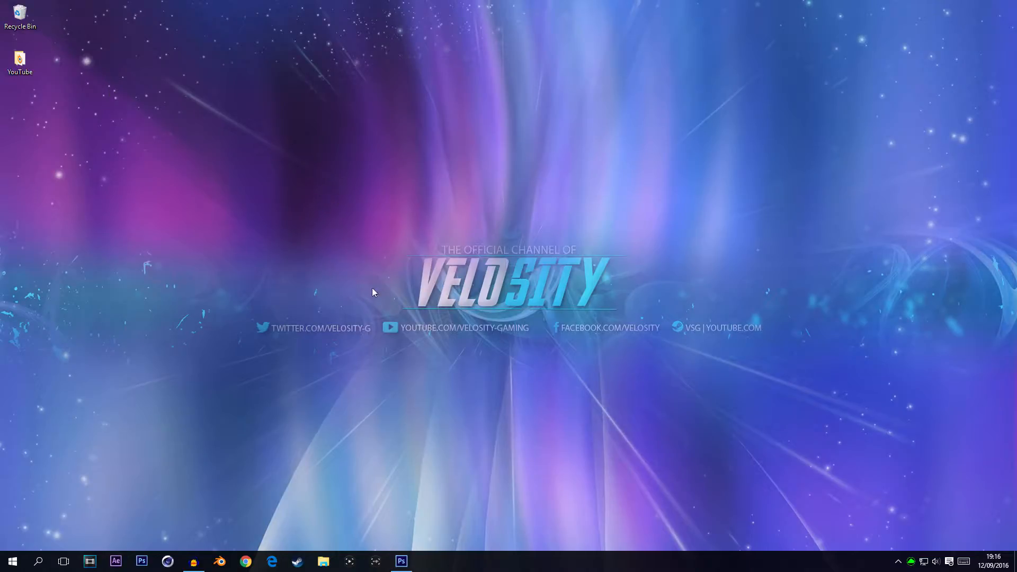
click(401, 560)
double_click(89, 74)
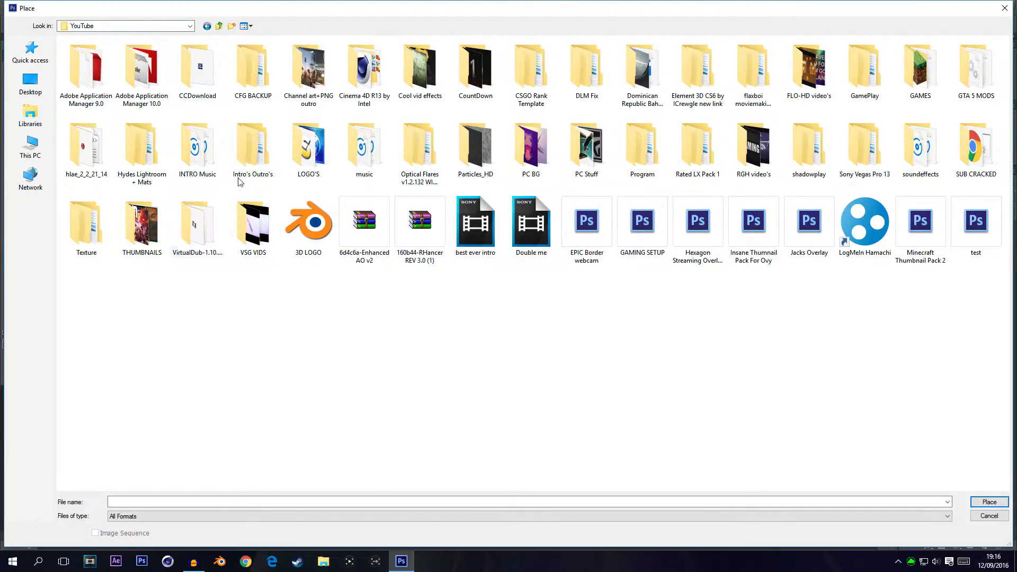
double_click(301, 103)
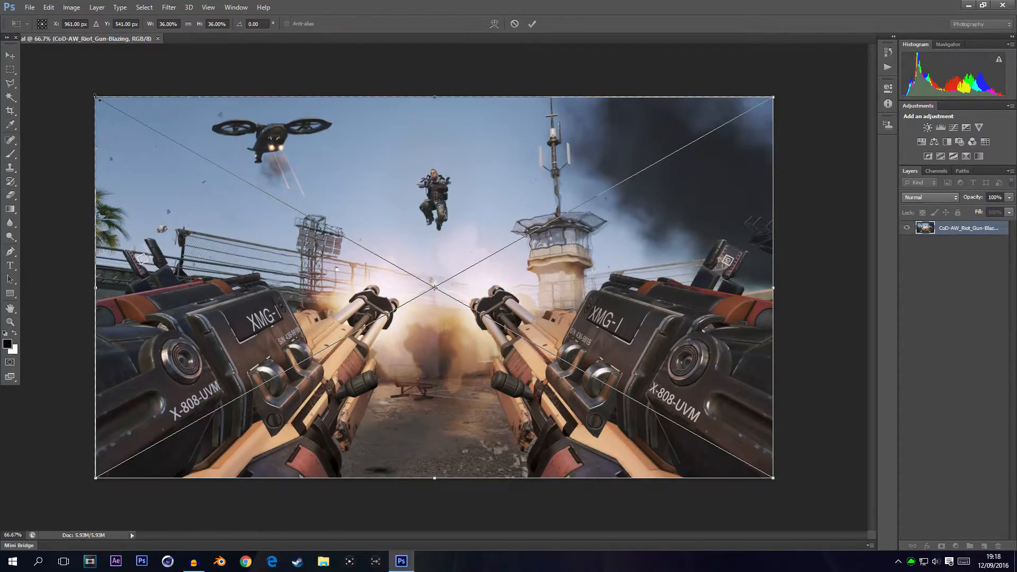
Step: Scale the placed image from its centre to about 36.5% so it slightly overlaps the canvas edges, and commit it
mouse_move(95, 97)
mouse_down()
mouse_move(85, 90)
mouse_move(254, 168)
mouse_move(163, 150)
mouse_move(345, 219)
mouse_move(71, 145)
mouse_move(464, 278)
mouse_move(572, 254)
mouse_move(629, 309)
mouse_move(236, 189)
mouse_move(179, 160)
mouse_move(93, 91)
mouse_move(85, 109)
mouse_move(403, 196)
mouse_move(445, 254)
mouse_move(329, 191)
mouse_move(313, 159)
mouse_move(331, 191)
mouse_move(214, 159)
mouse_move(89, 94)
mouse_move(120, 100)
mouse_move(90, 94)
mouse_up()
key(alt)
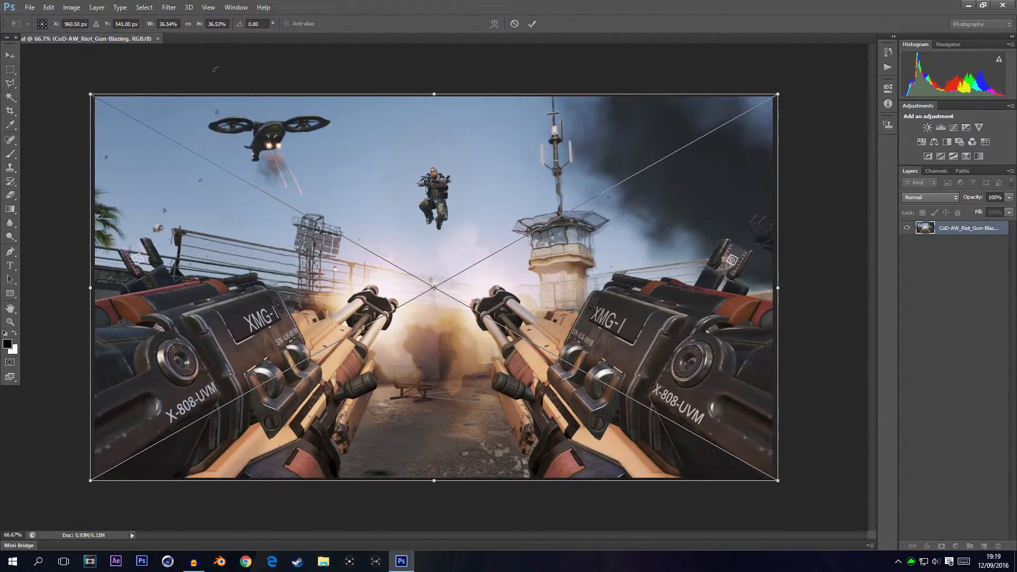
click(533, 21)
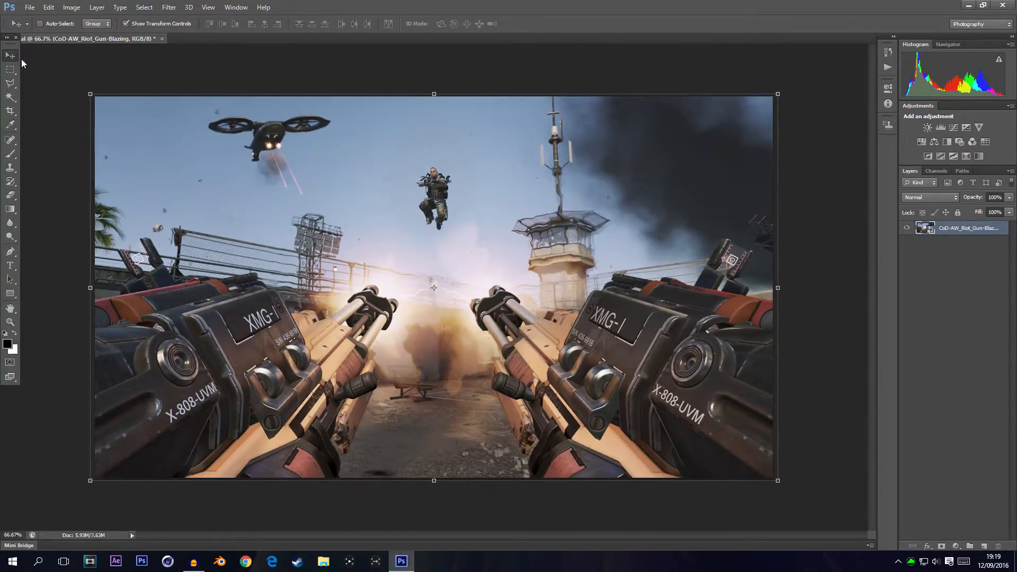
click(940, 291)
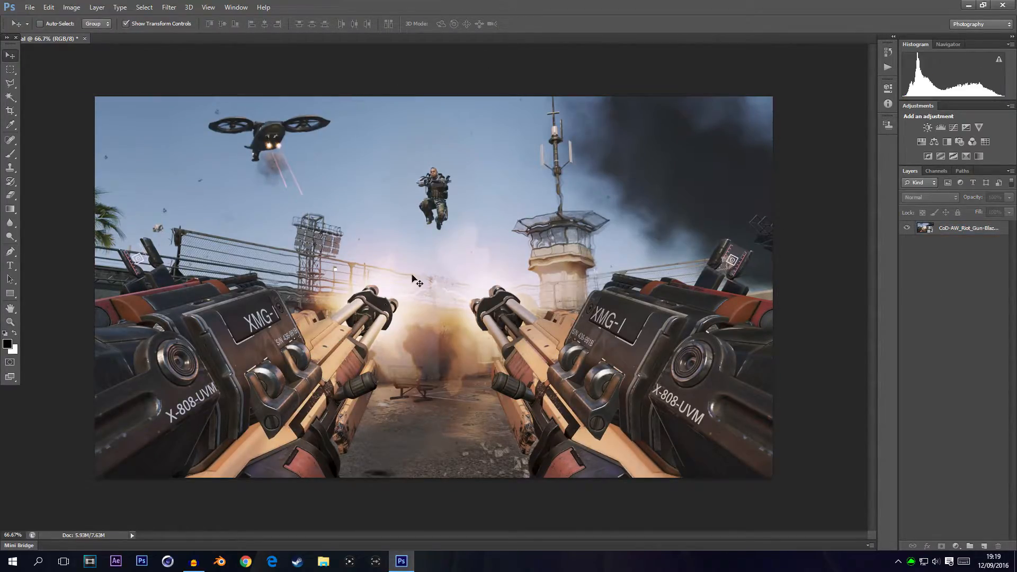
Step: Rasterize the CoD-AW_Riot_Gun-Blazing image layer and deselect it
right_click(953, 231)
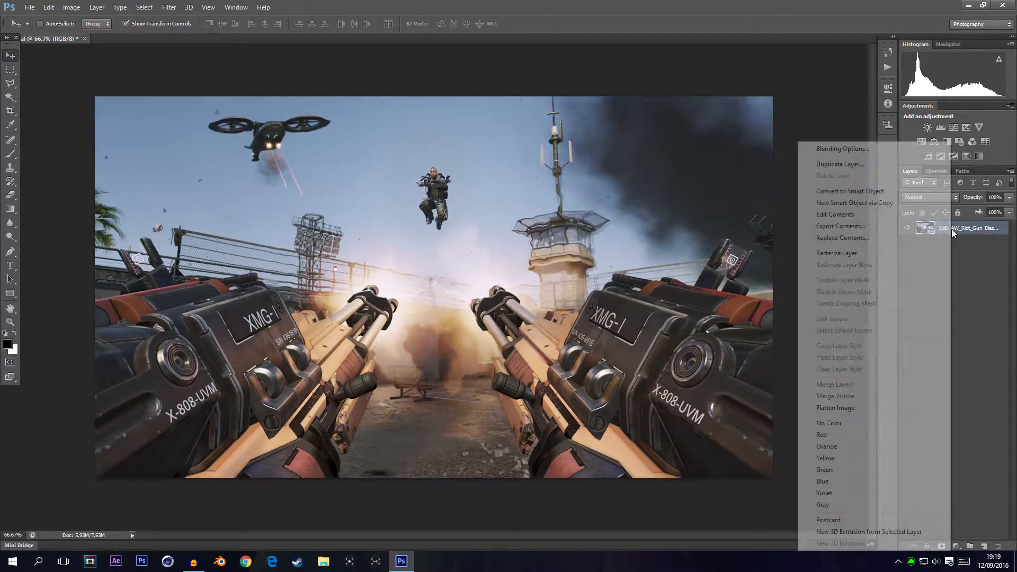
click(995, 258)
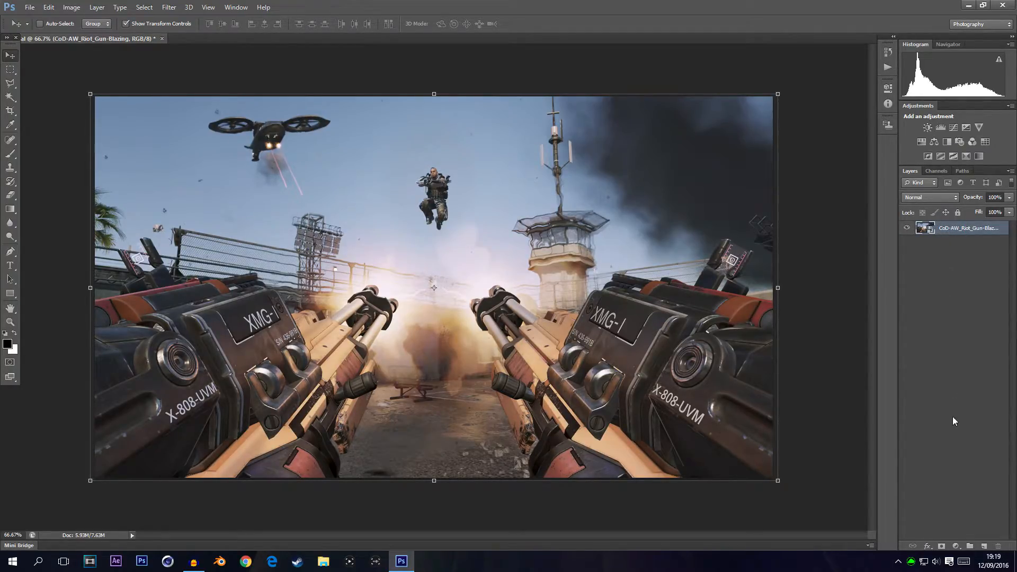
right_click(950, 233)
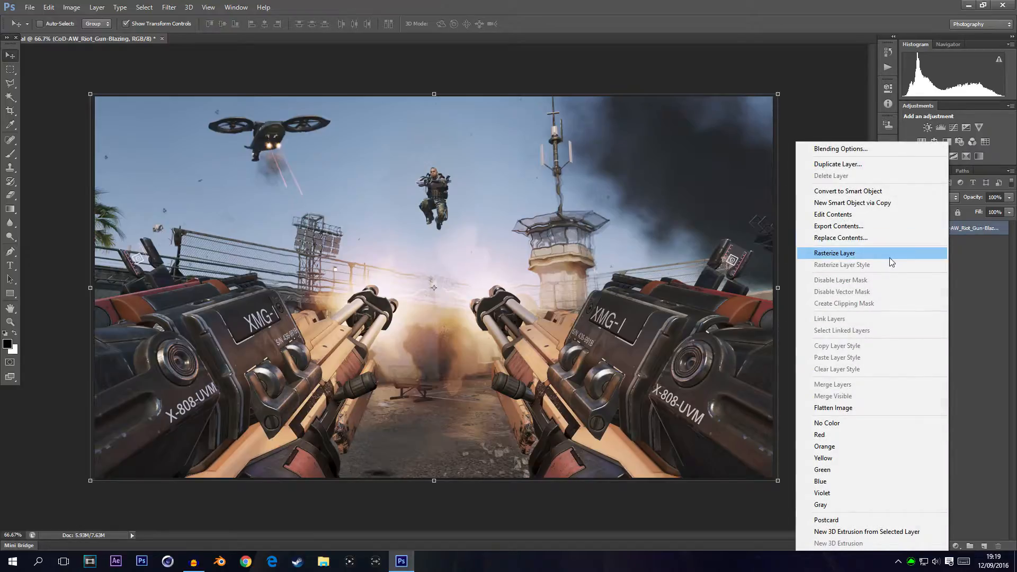
click(889, 257)
click(956, 256)
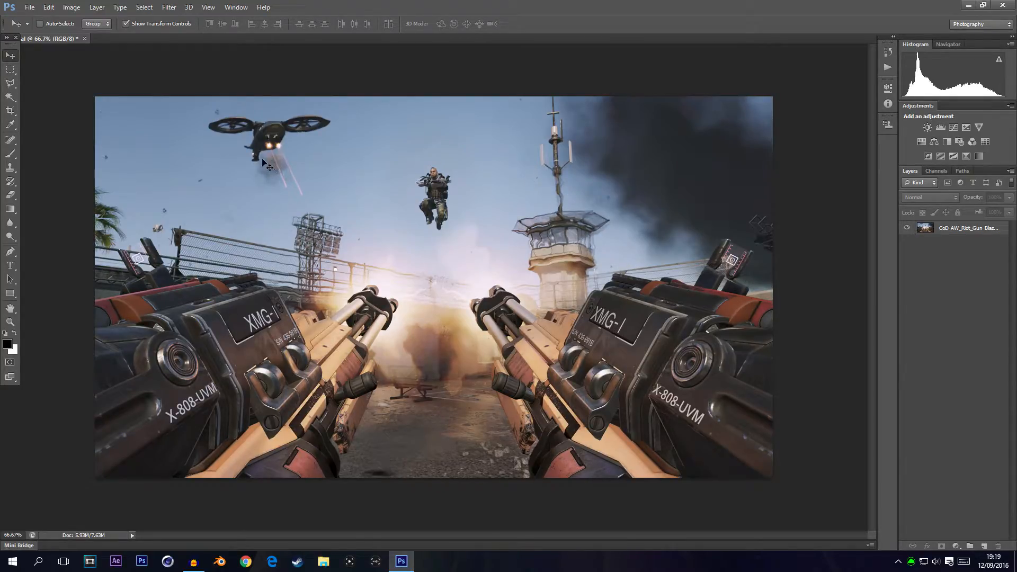
Step: Set the Type tool's font to Soup of Justice
click(9, 266)
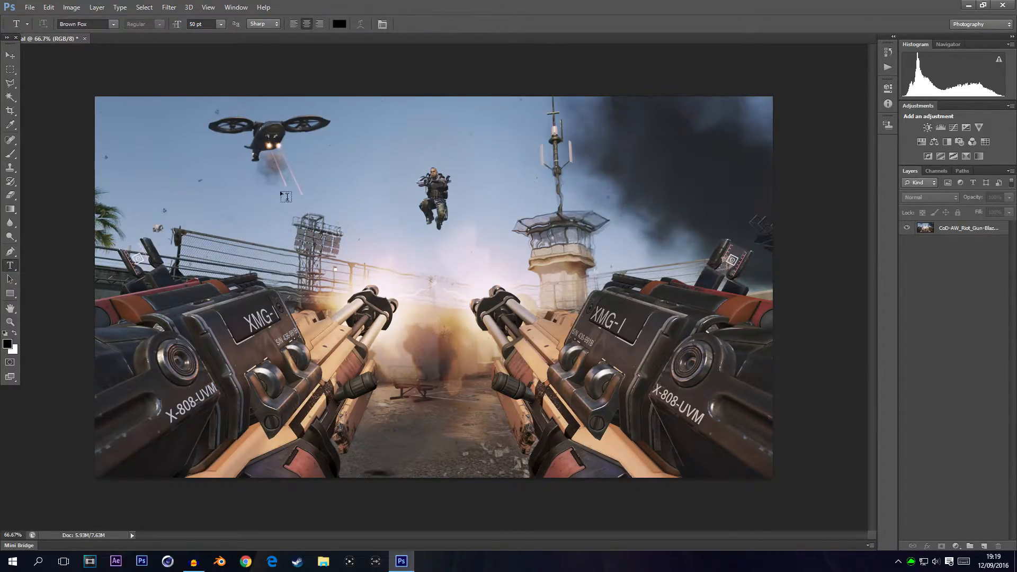
click(114, 23)
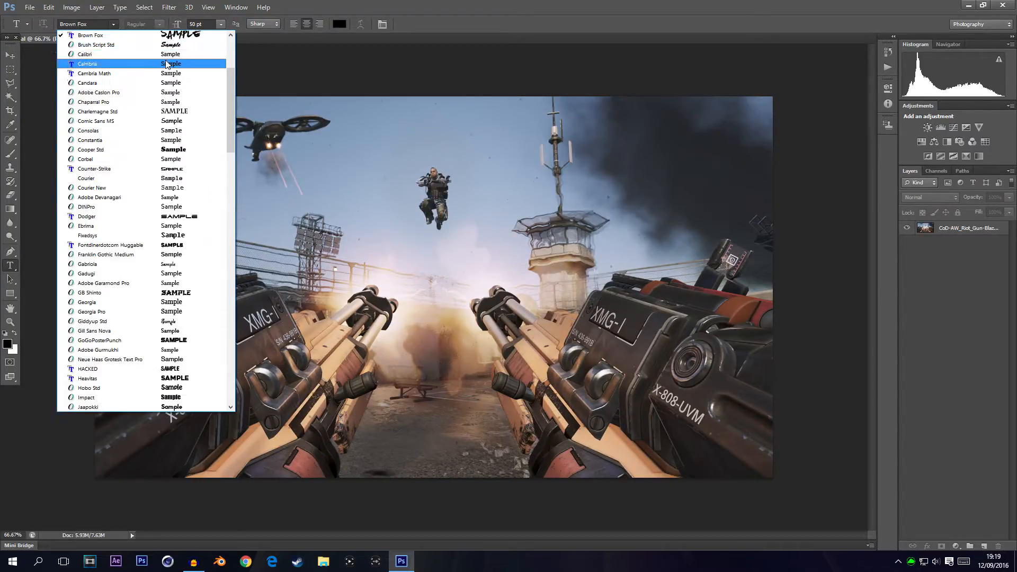
scroll(172, 70, up, 4)
scroll(172, 70, up, 1)
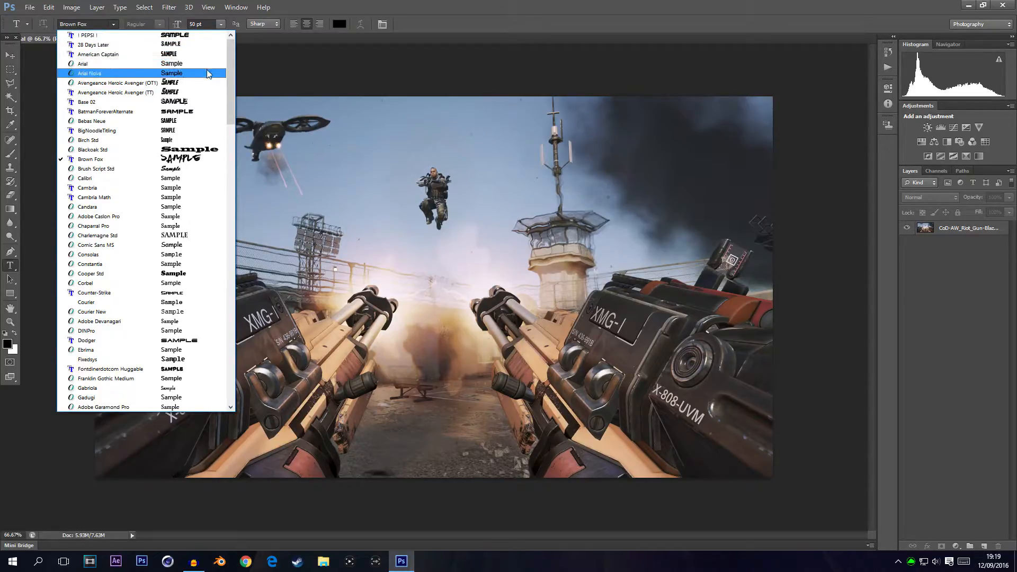
mouse_move(231, 62)
mouse_down()
mouse_move(230, 84)
mouse_move(232, 43)
mouse_up()
click(85, 24)
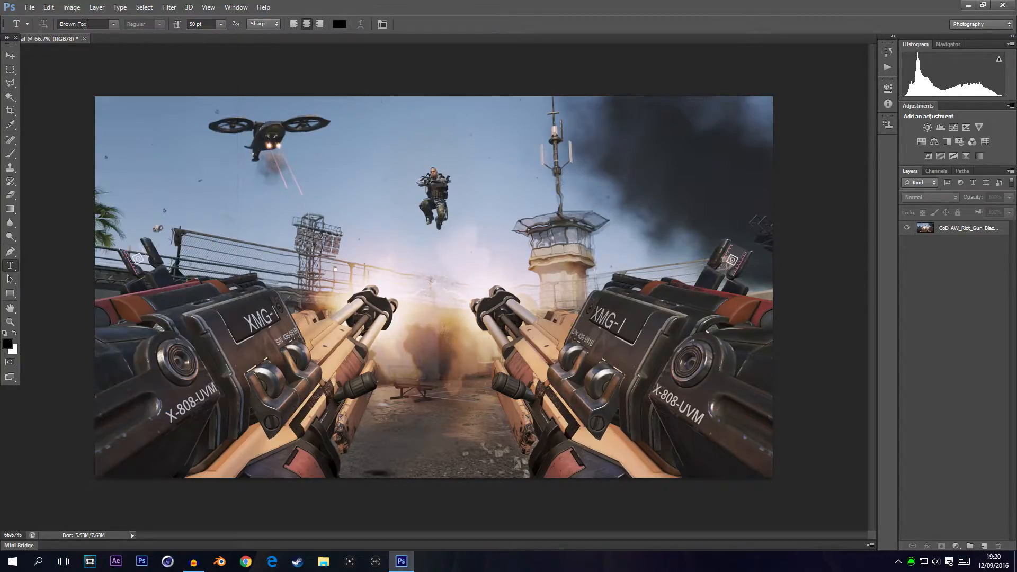
text(Soup of Justice)
key(Return)
Step: Add the text TUTORIAL across the upper part of the image at a size of 200 pt
click(196, 26)
text(100)
key(Return)
click(355, 214)
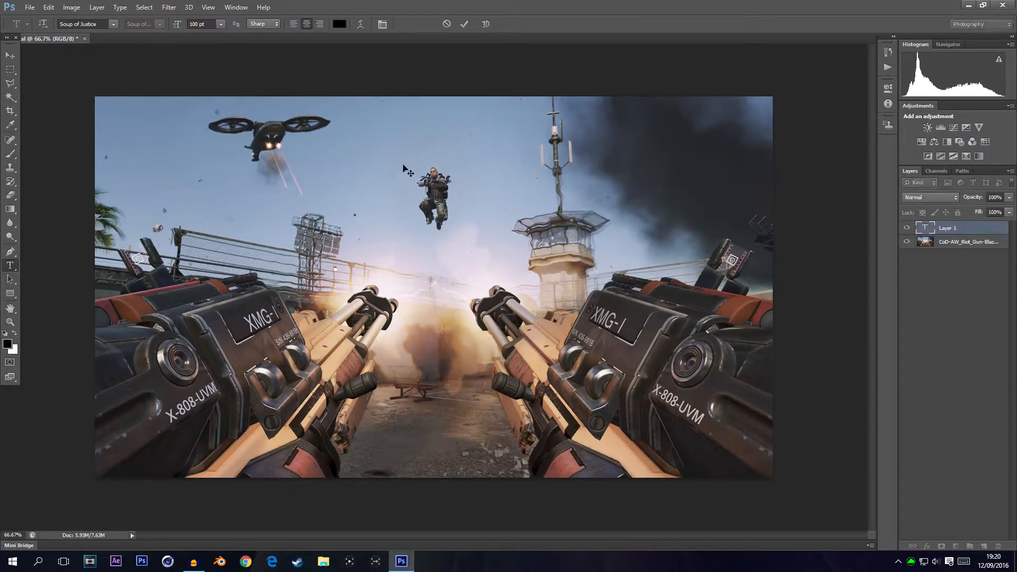
click(196, 23)
text(200)
key(Return)
text(TUTORIAL)
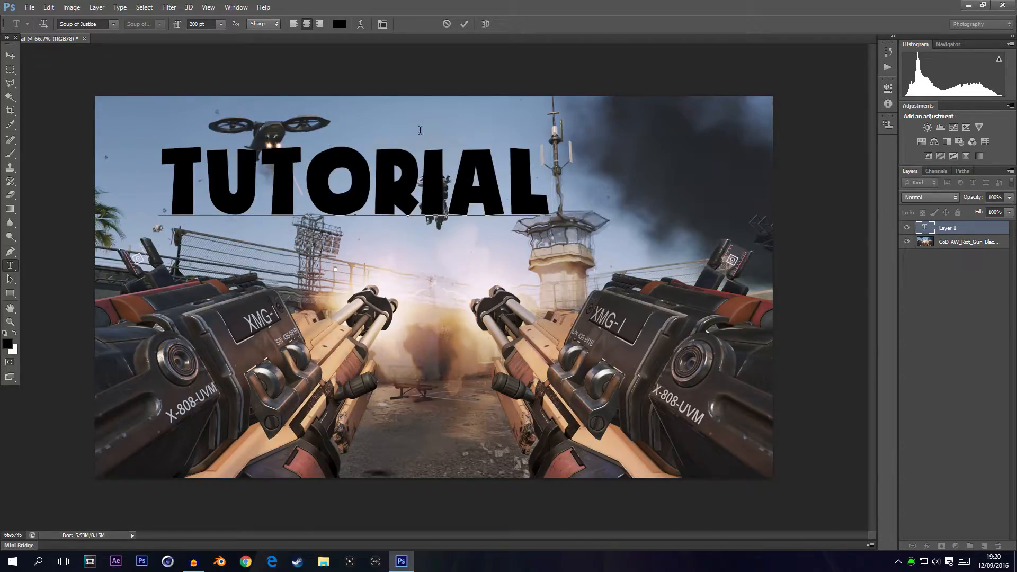
click(465, 24)
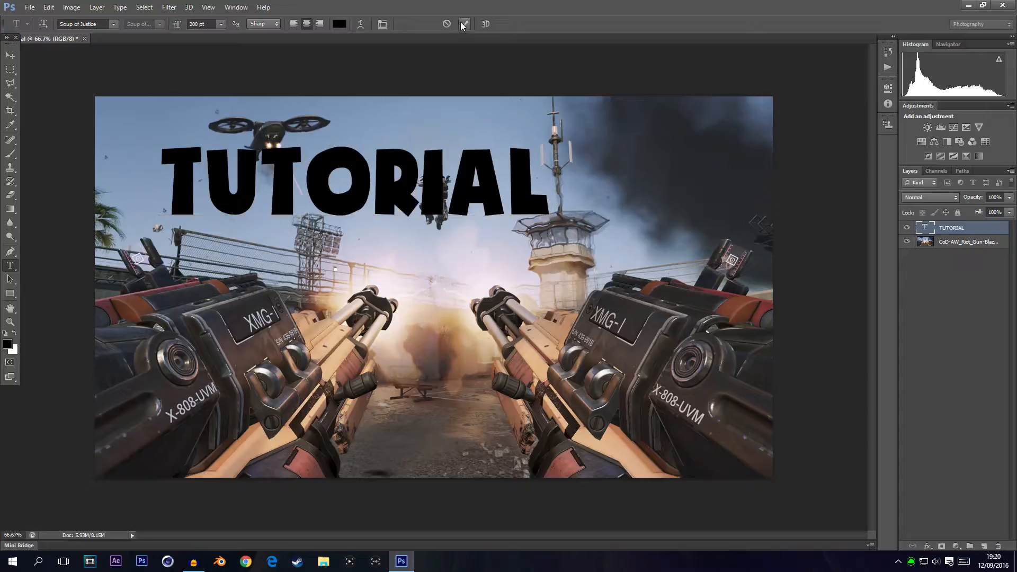
Step: Centre the TUTORIAL text vertically and horizontally on the whole canvas with the Move tool
key(v)
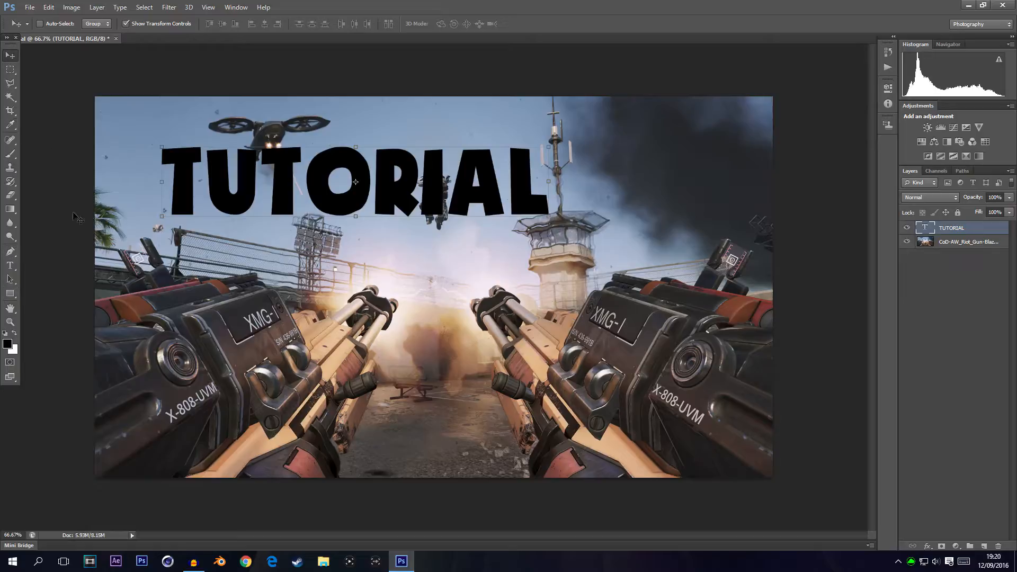
drag(252, 172, 306, 185)
key(ctrl+a)
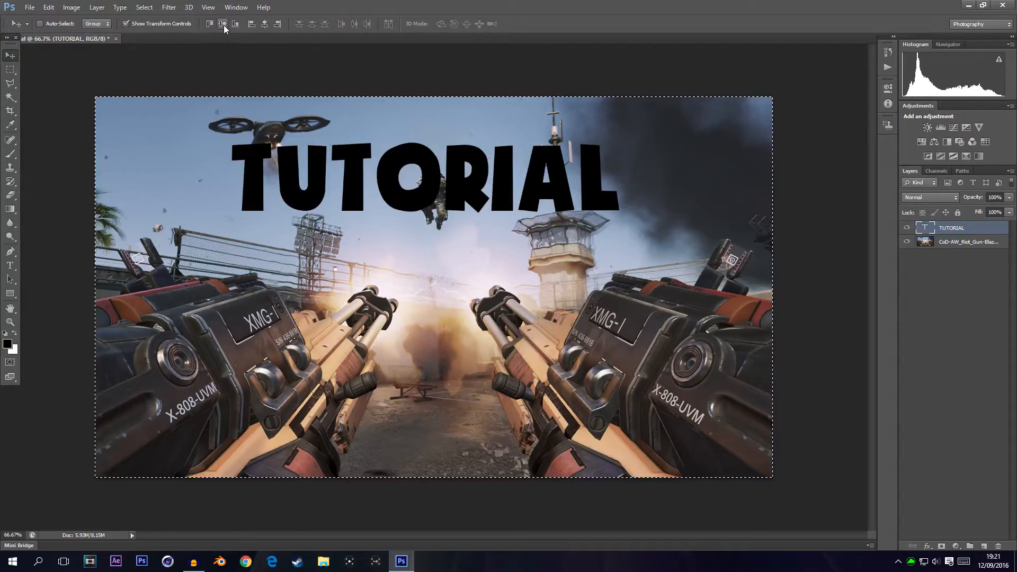
click(264, 24)
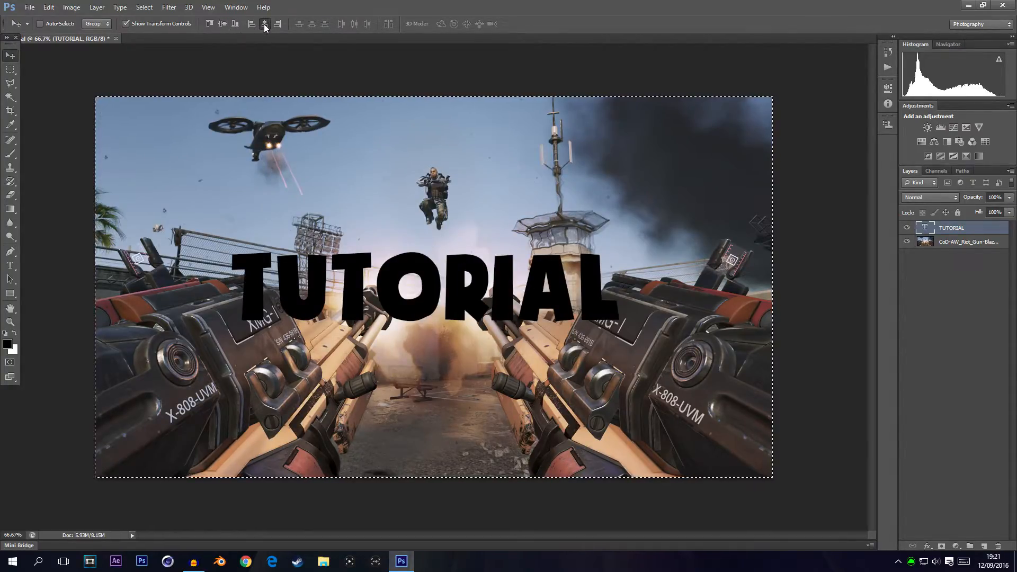
click(264, 24)
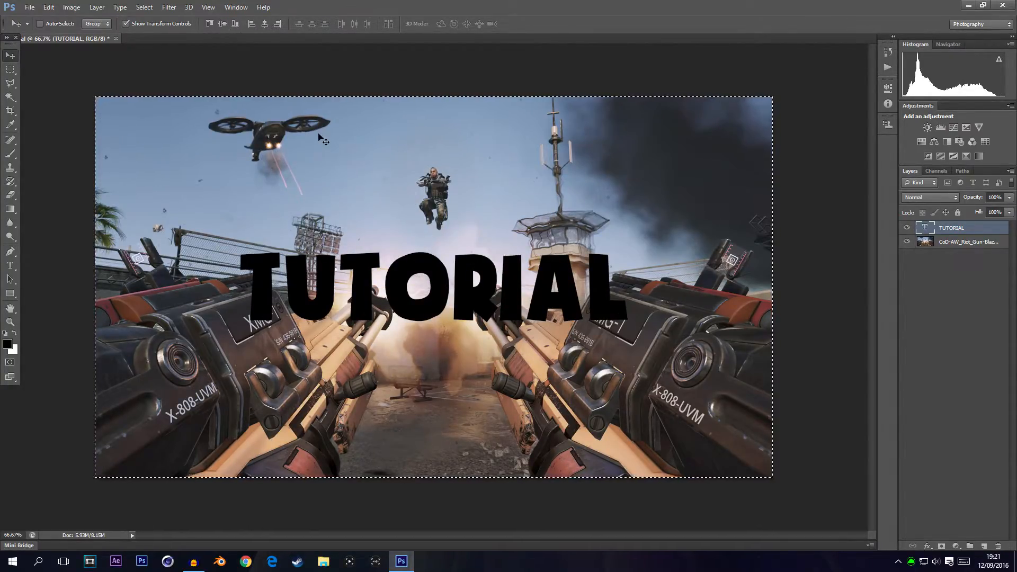
Step: Undo the last horizontal centring of the TUTORIAL text
key(ctrl+z)
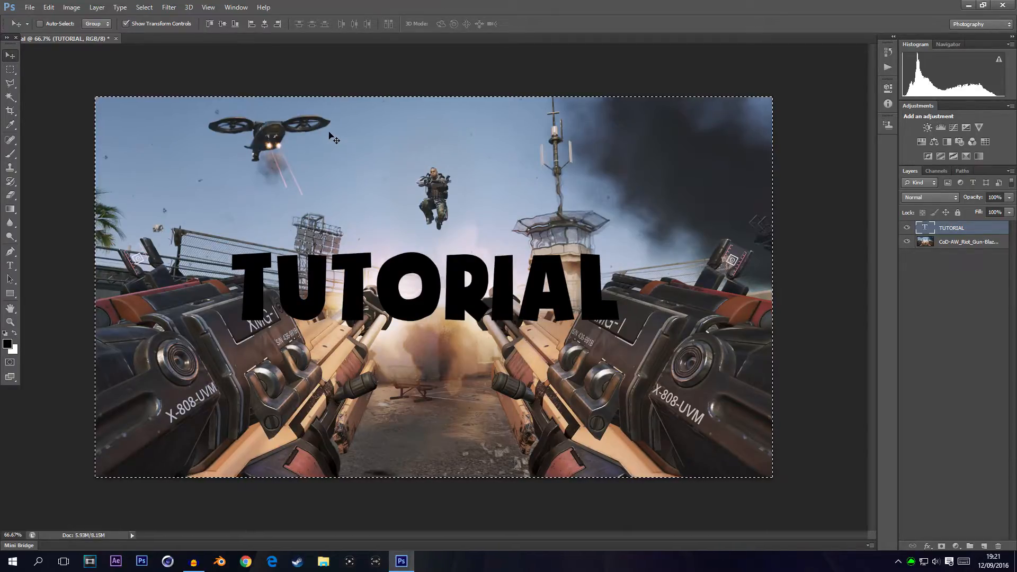
key(ctrl+z)
key(ctrl+z)
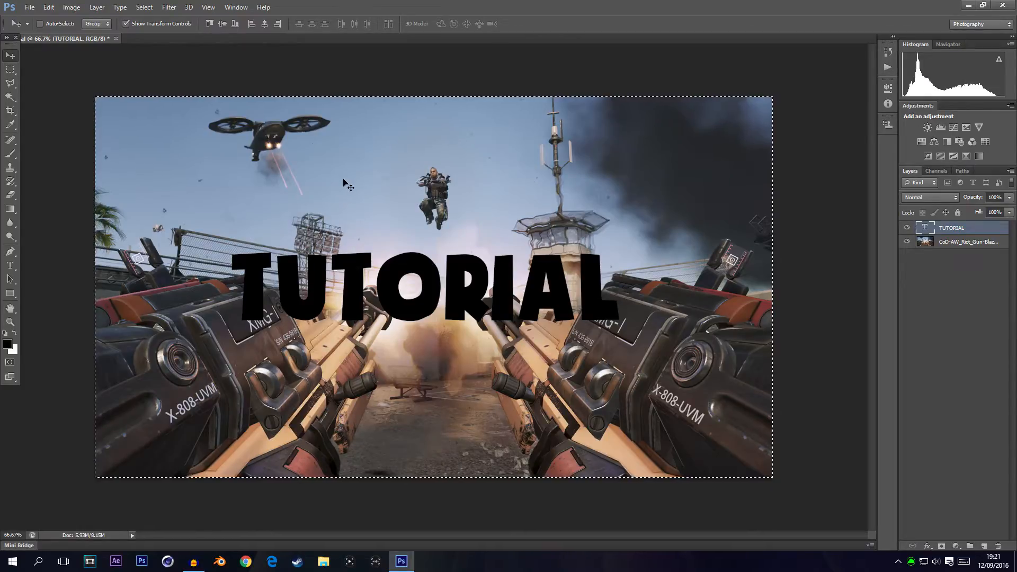
Step: Move the TUTORIAL text up near the image's upper edge, centre it horizontally on the whole canvas, and deselect it
key(ctrl+d)
drag(380, 286, 383, 147)
key(ctrl+a)
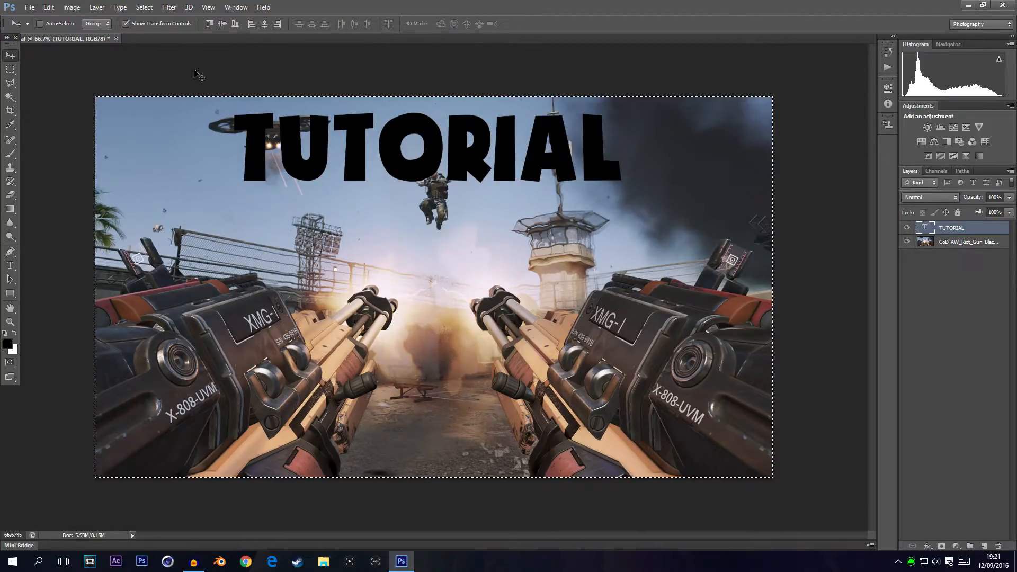
click(264, 23)
key(ctrl+d)
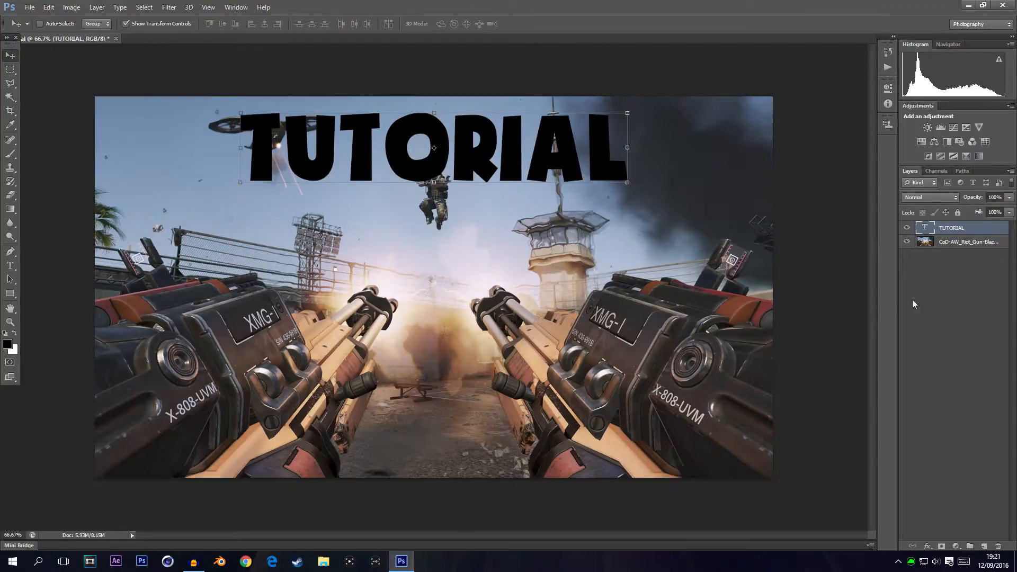
click(959, 300)
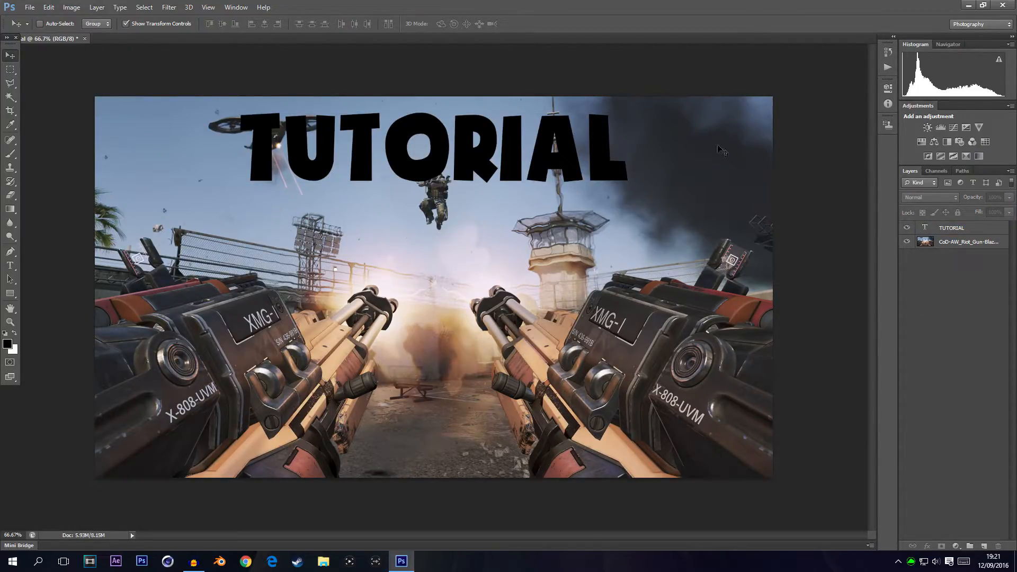
Step: Apply a white (ffffff) Color Overlay to the TUTORIAL text layer through its Blending Options
right_click(958, 231)
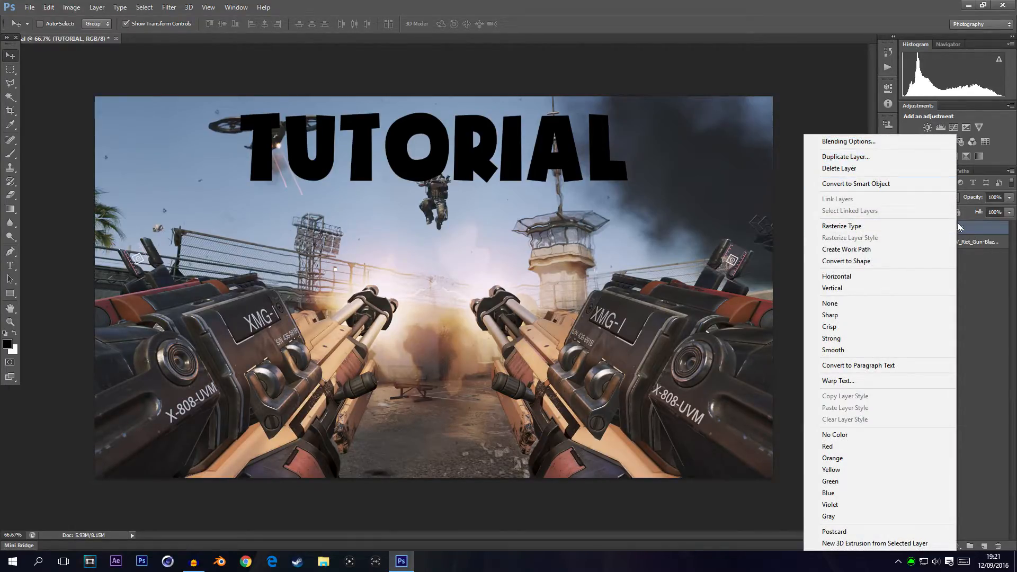
click(970, 273)
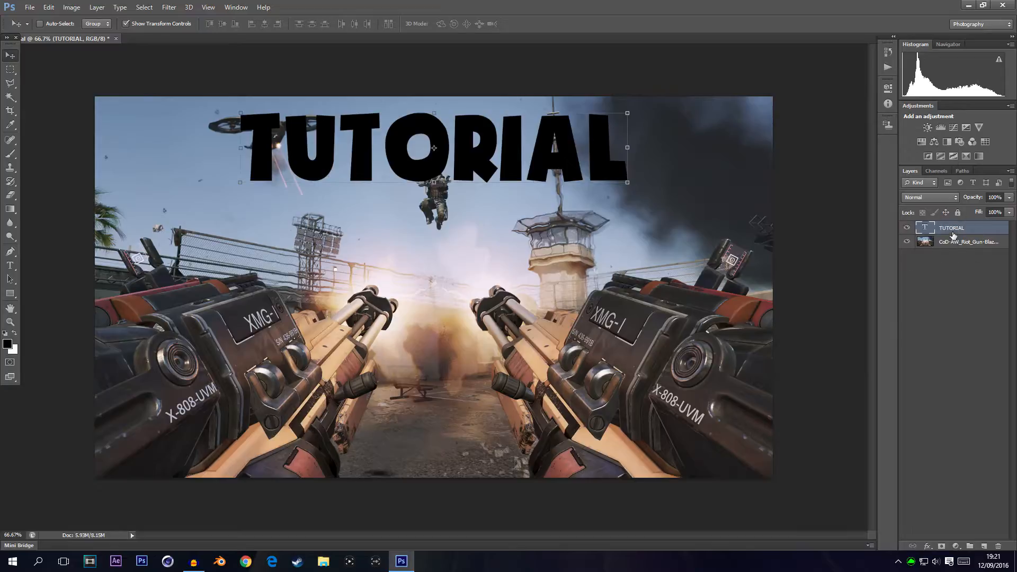
right_click(953, 229)
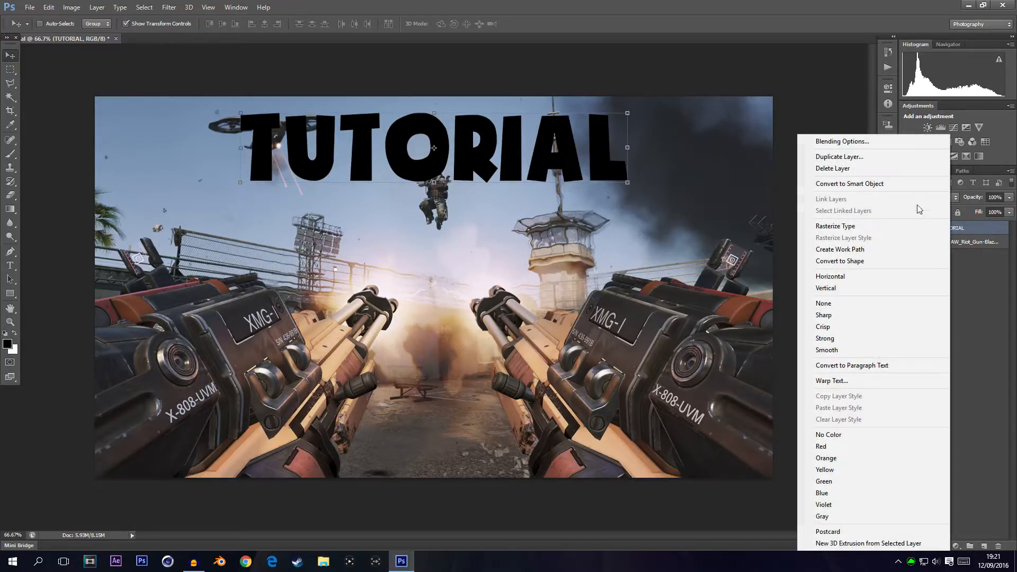
click(891, 141)
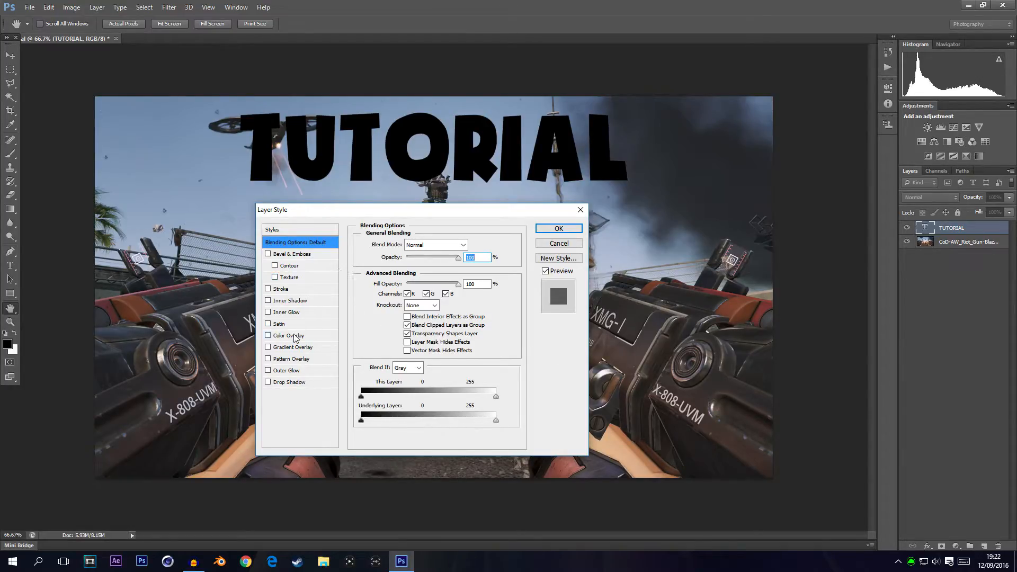
click(268, 335)
click(288, 336)
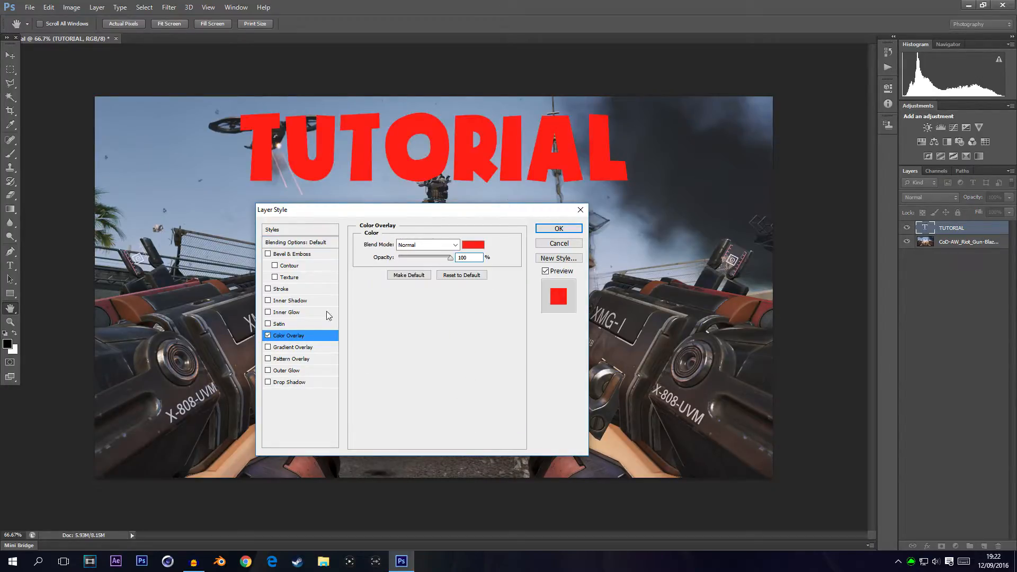
click(472, 247)
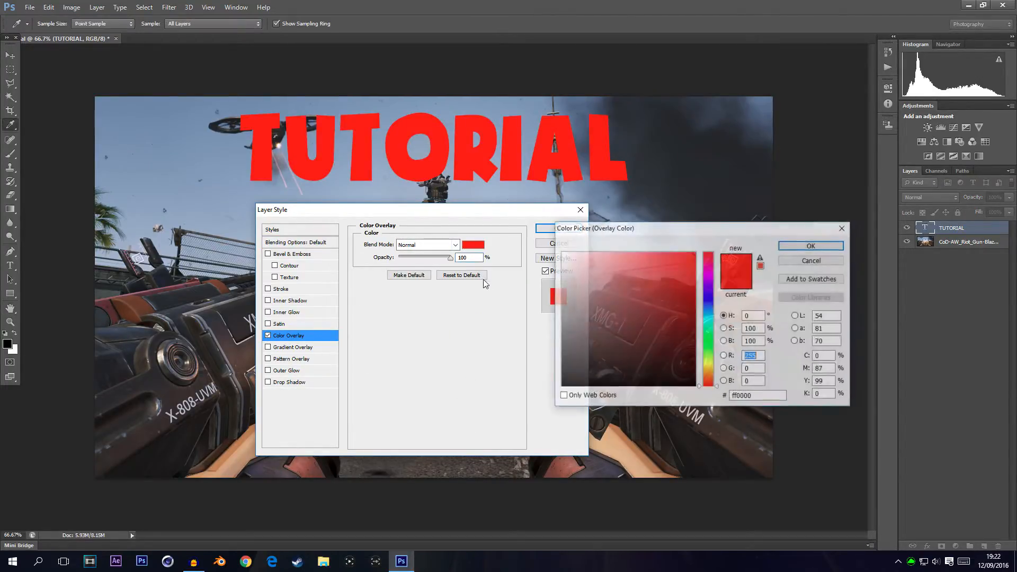
click(800, 260)
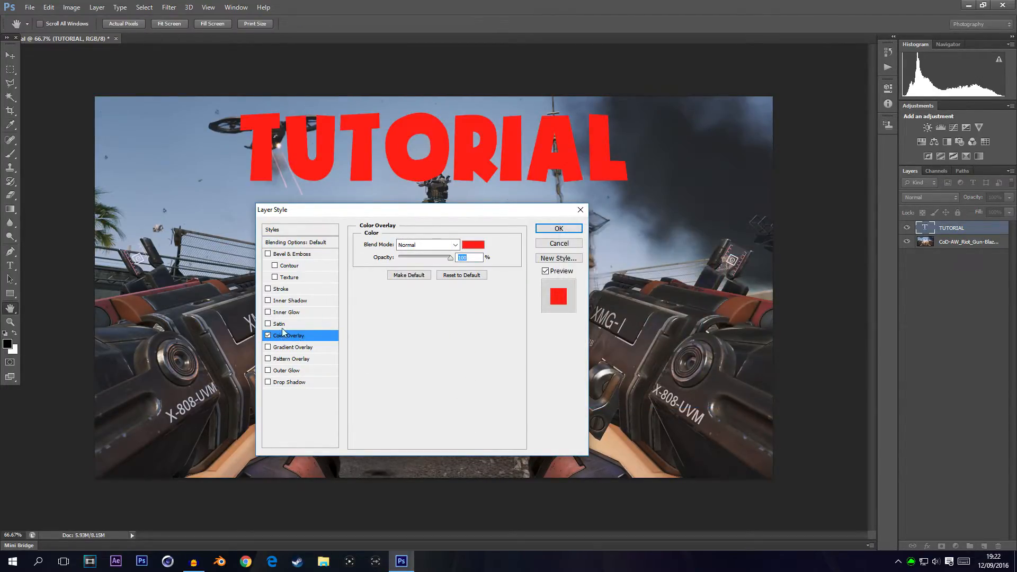
click(473, 245)
drag(644, 298, 561, 250)
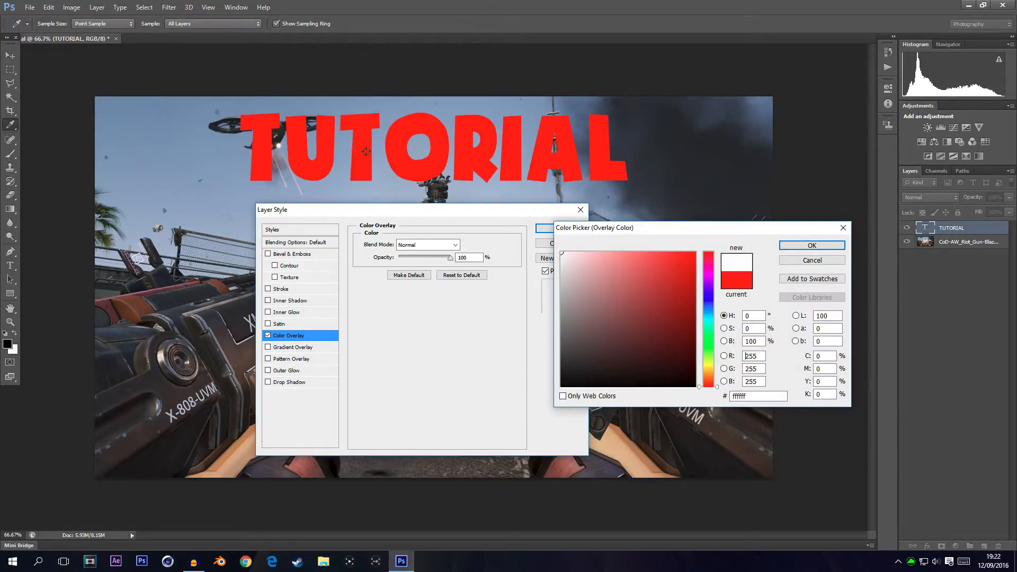
click(813, 246)
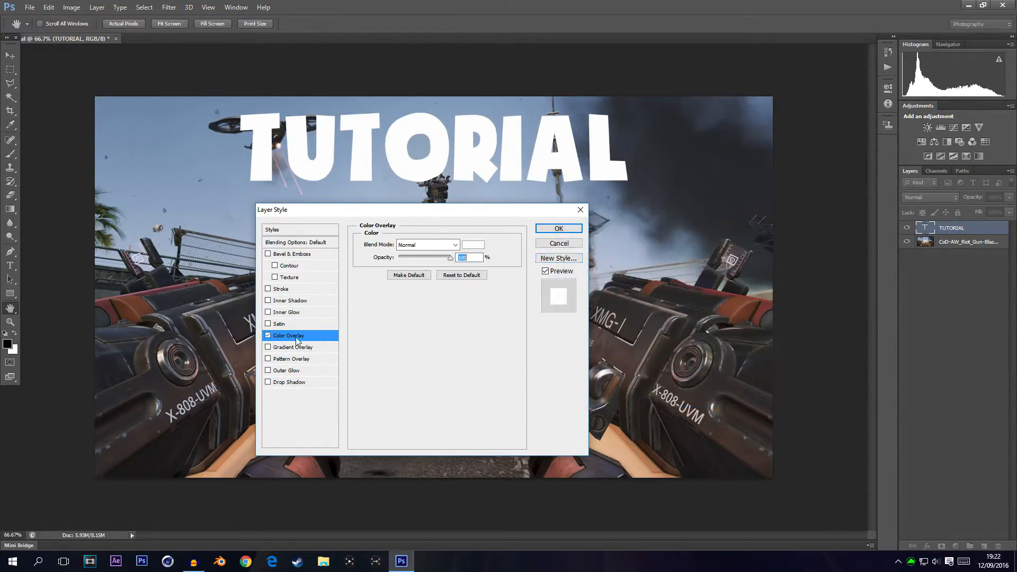
Step: Add a Drop Shadow to the TUTORIAL text with 100% opacity, 0 px distance, 33% spread and 33 px size
click(286, 383)
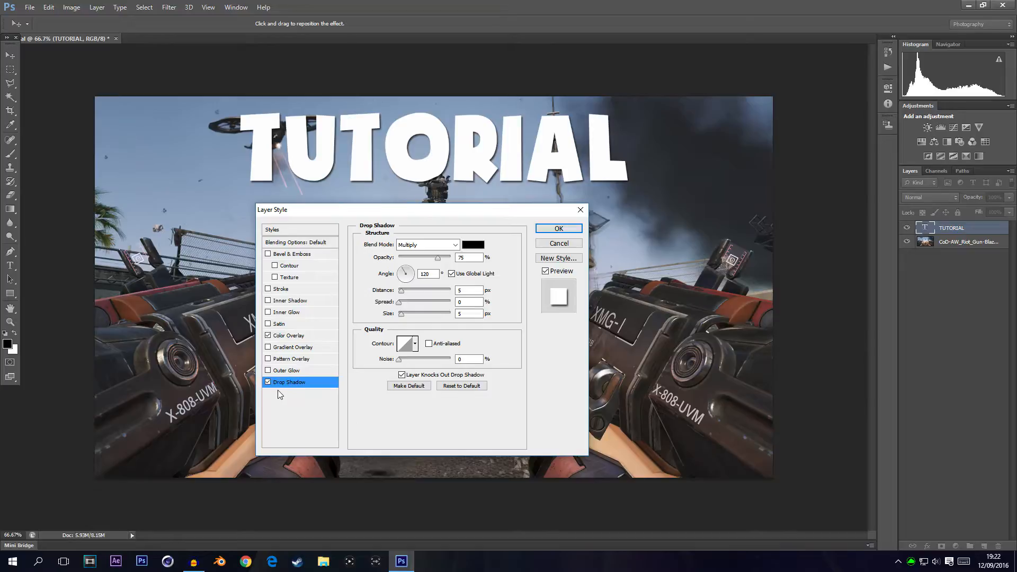
drag(439, 260, 523, 257)
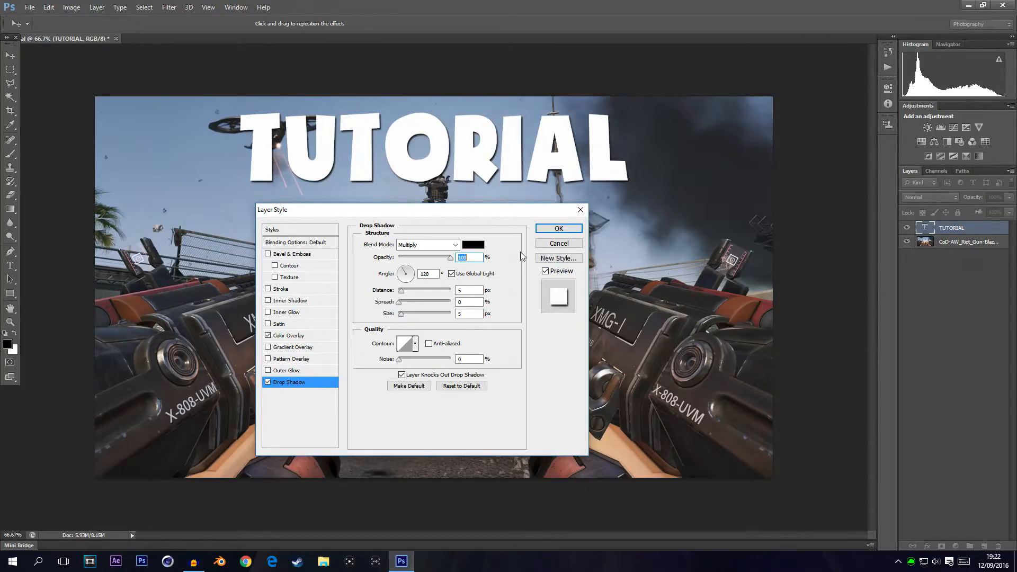
mouse_move(403, 291)
mouse_down()
mouse_move(424, 291)
mouse_move(392, 293)
mouse_up()
click(465, 302)
click(464, 302)
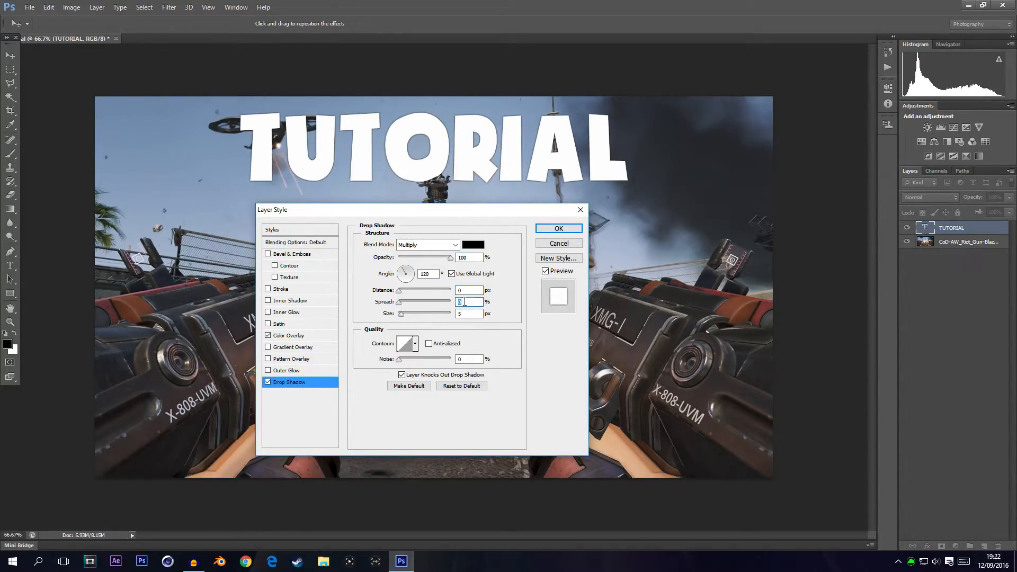
text(33)
key(Tab)
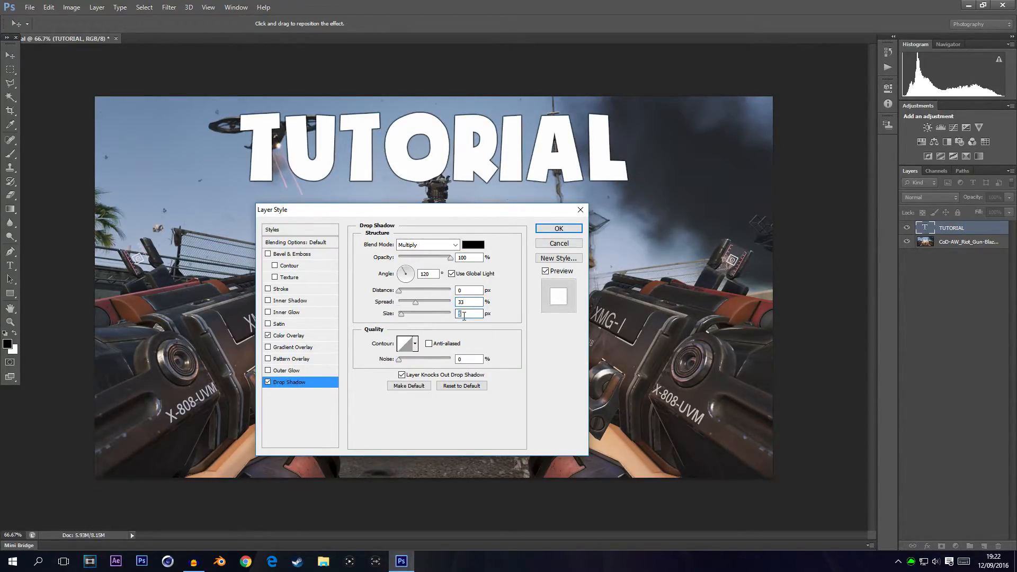
text(33)
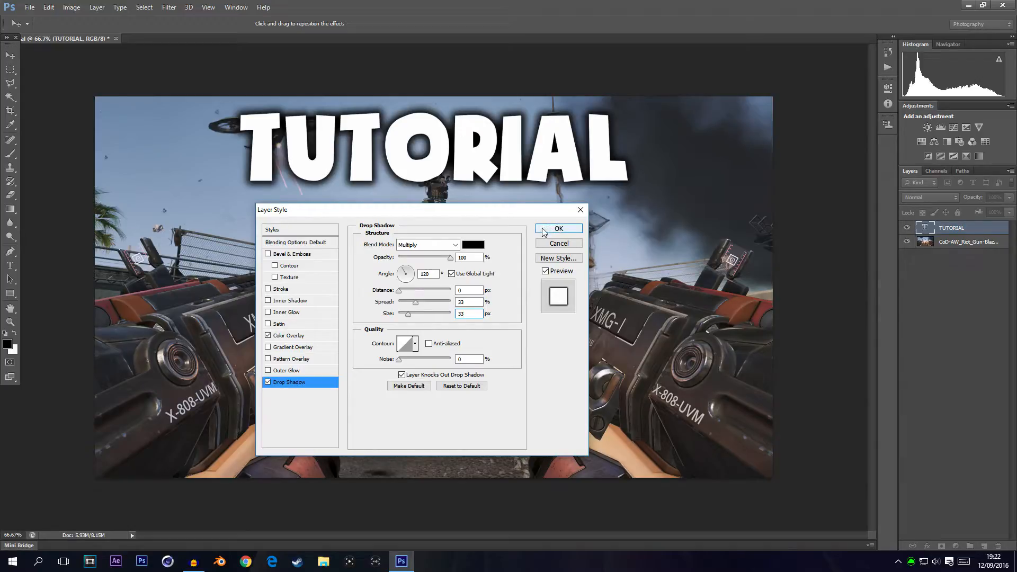
click(558, 228)
click(931, 315)
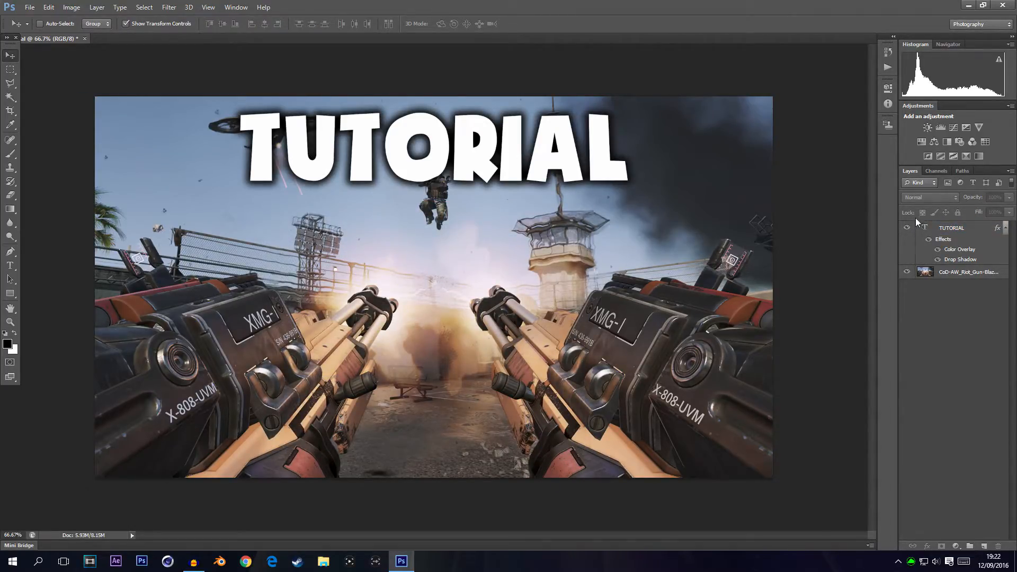
click(960, 231)
click(949, 307)
Step: Add the text VELOSITY GAMING at a size of 100 pt below the TUTORIAL text on a new text layer
click(10, 265)
click(384, 268)
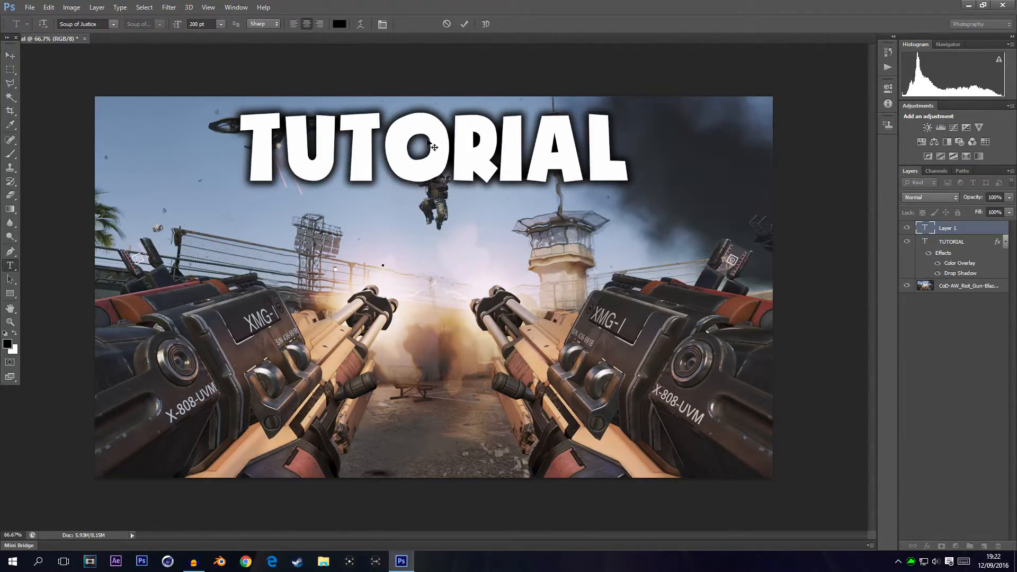
double_click(198, 23)
text(100)
key(Return)
text(VELOSITY)
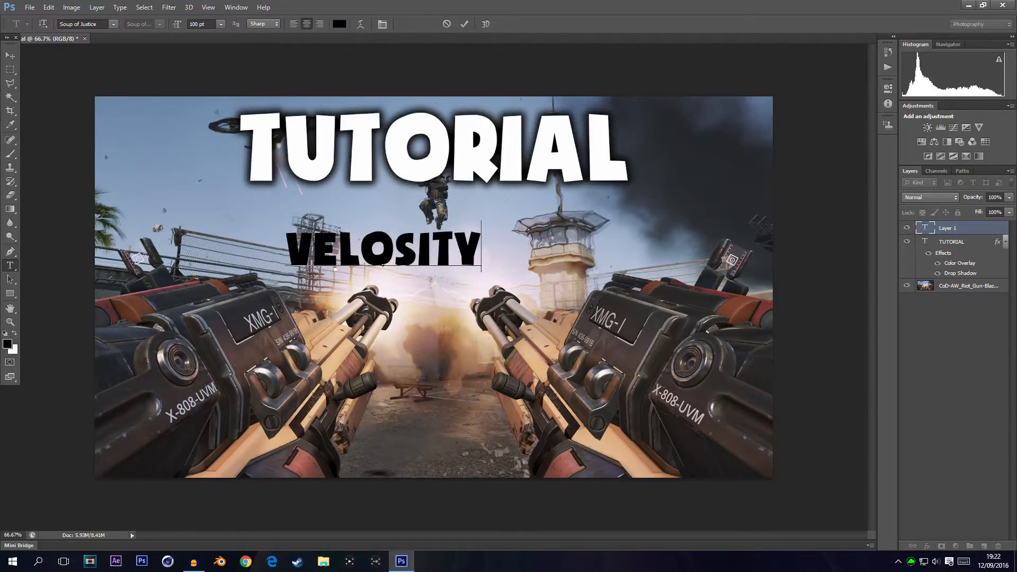
text( GA,I)
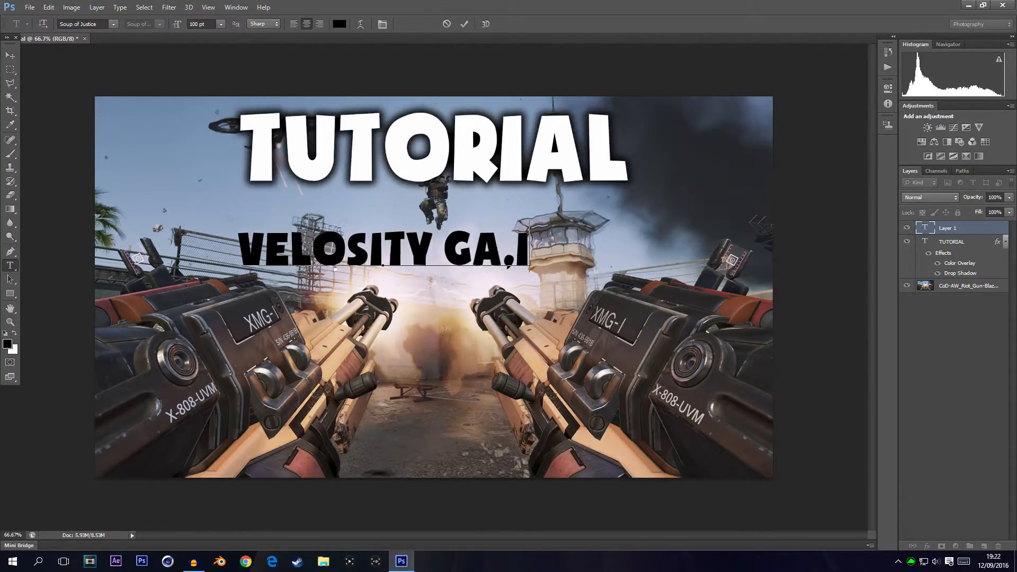
key(BackSpace)
key(BackSpace)
text(MING)
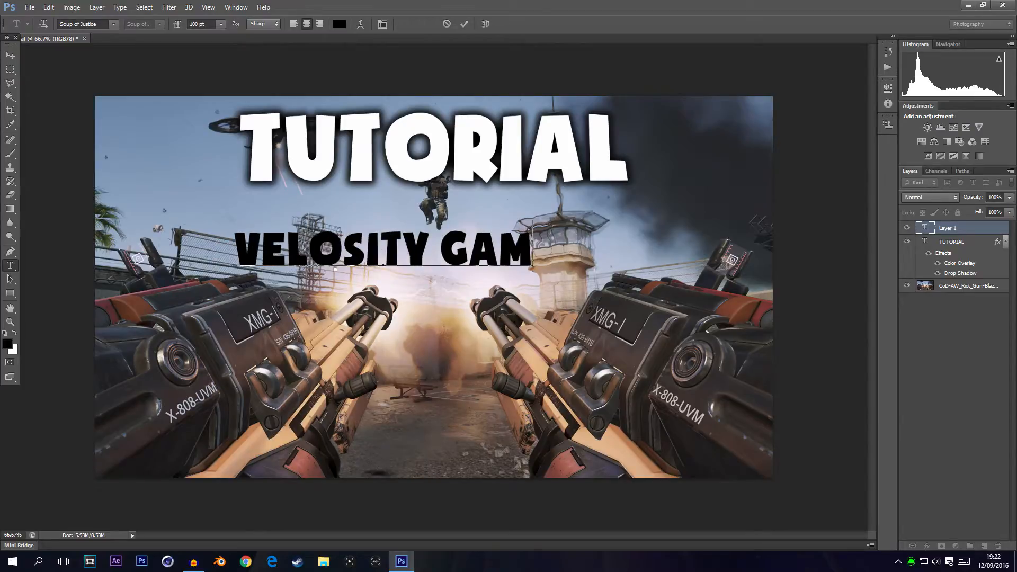
key(ctrl+Return)
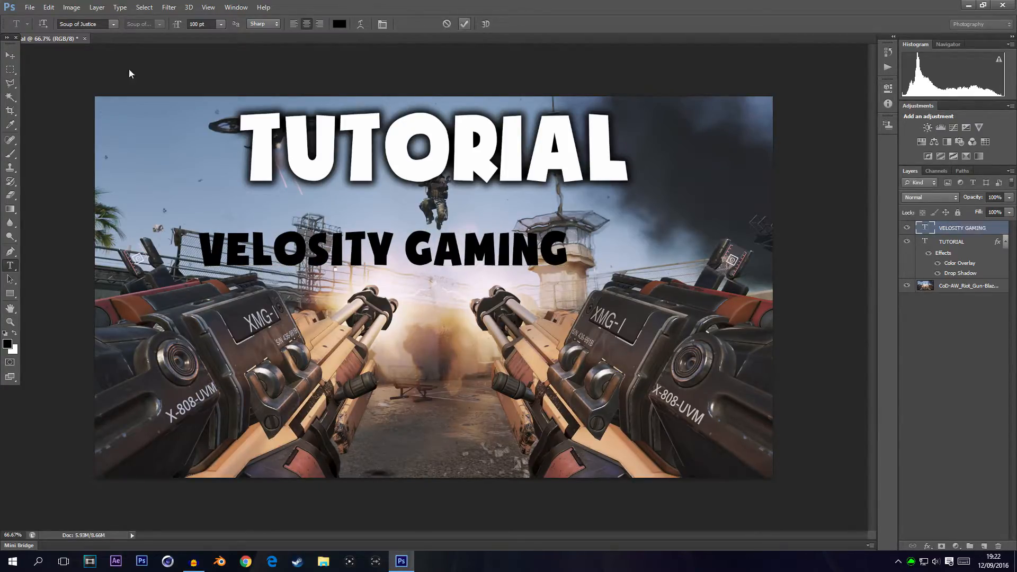
Step: Move the VELOSITY GAMING text directly beneath TUTORIAL and centre it horizontally on the whole canvas
click(10, 55)
drag(248, 257, 305, 219)
key(ctrl+a)
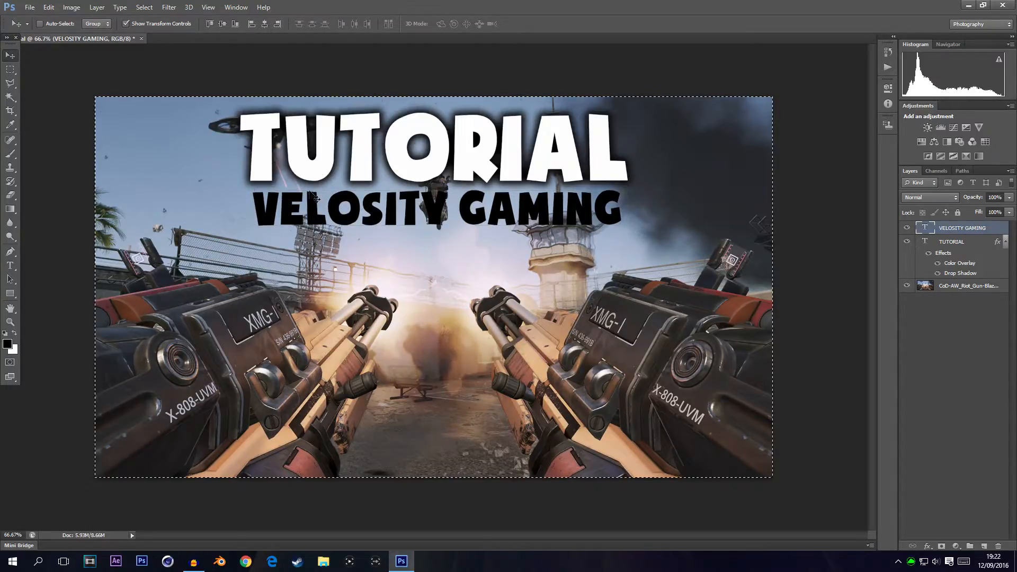
click(264, 24)
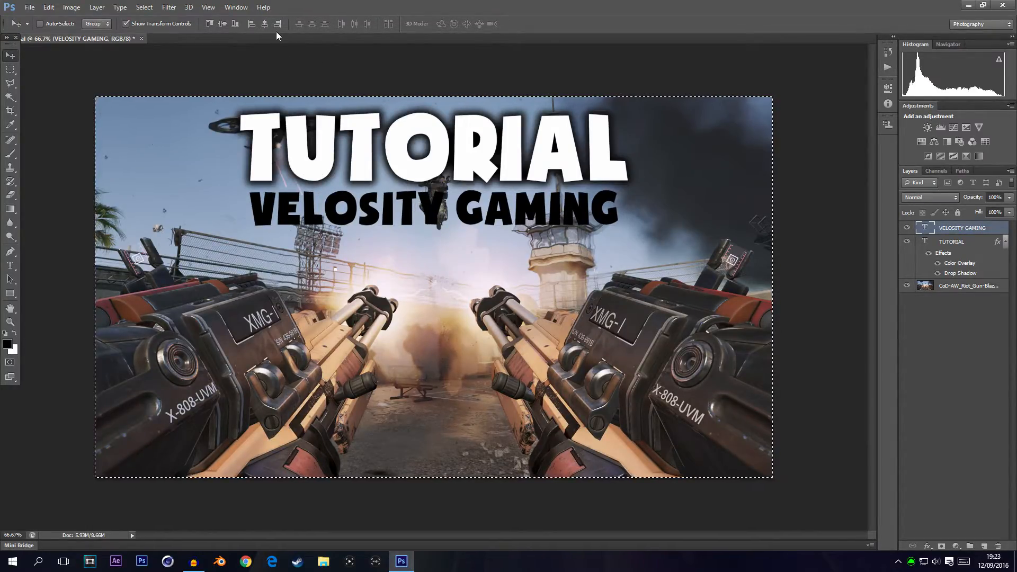
key(ctrl+d)
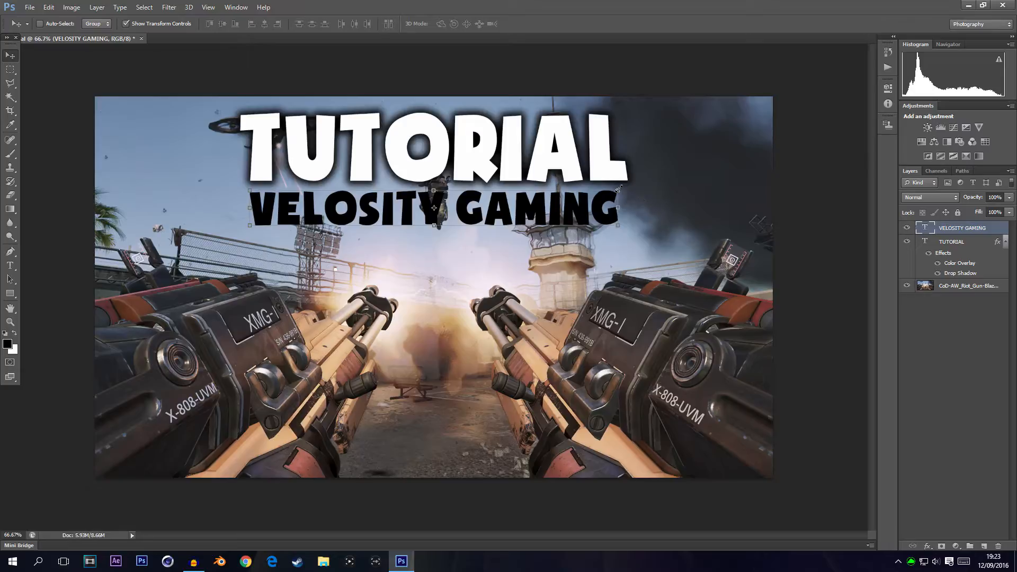
Step: Enlarge the VELOSITY GAMING text slightly with Free Transform to match the width of the TUTORIAL text
key(ctrl+t)
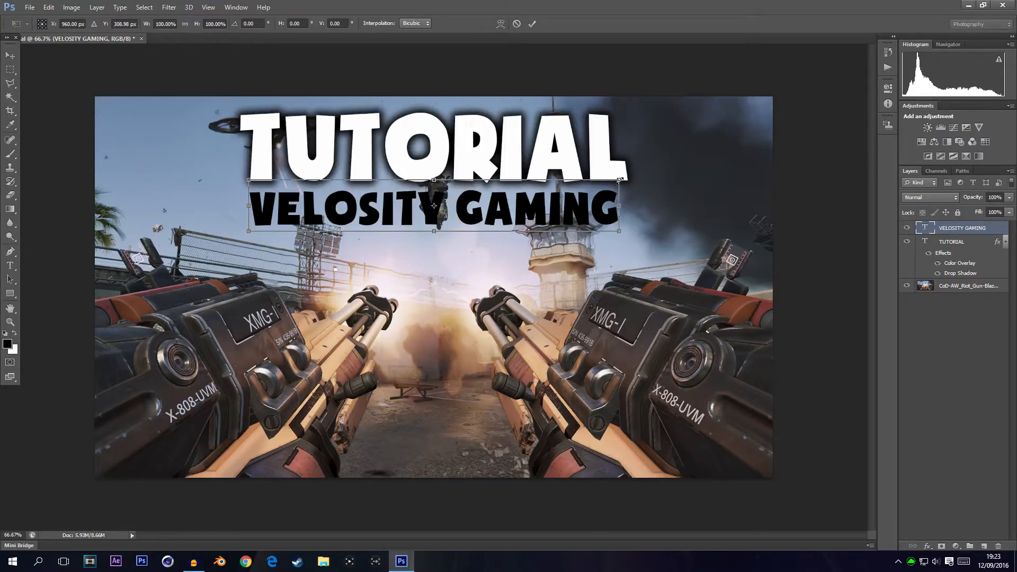
drag(619, 180, 632, 173)
click(532, 24)
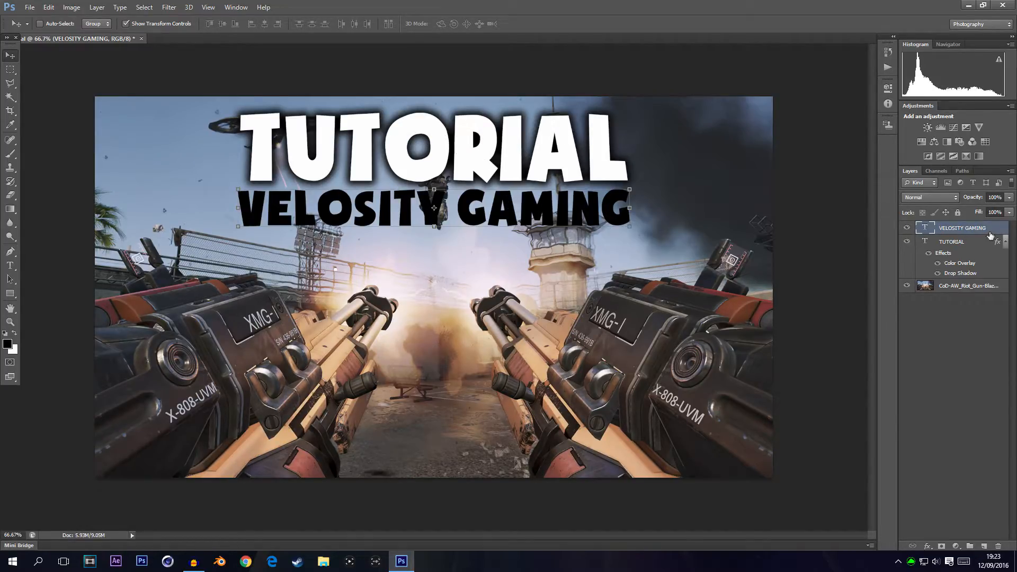
Step: Copy the layer style of the TUTORIAL layer onto the VELOSITY GAMING layer and deselect it
right_click(954, 246)
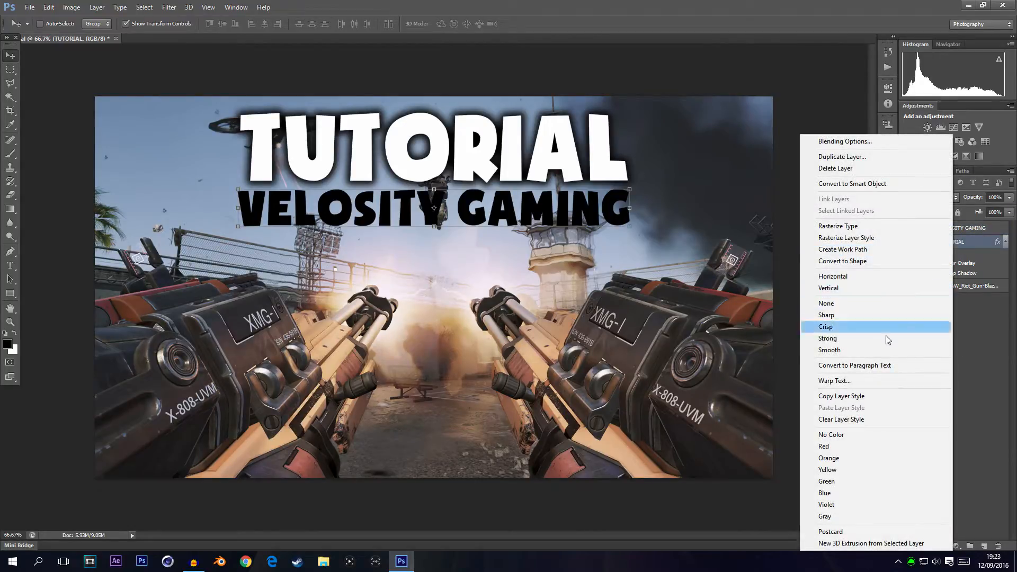
click(879, 394)
right_click(952, 229)
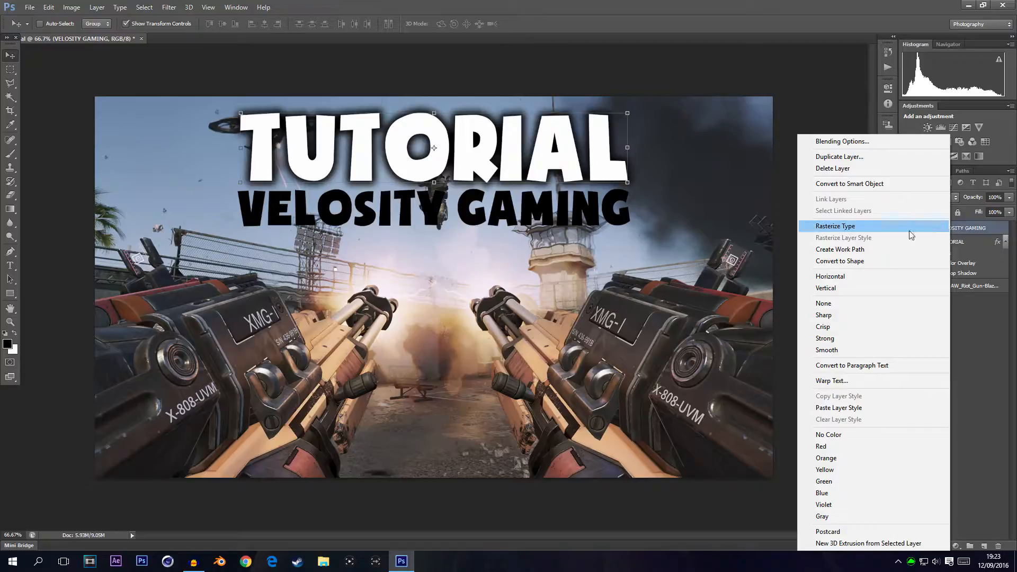
click(836, 408)
click(931, 380)
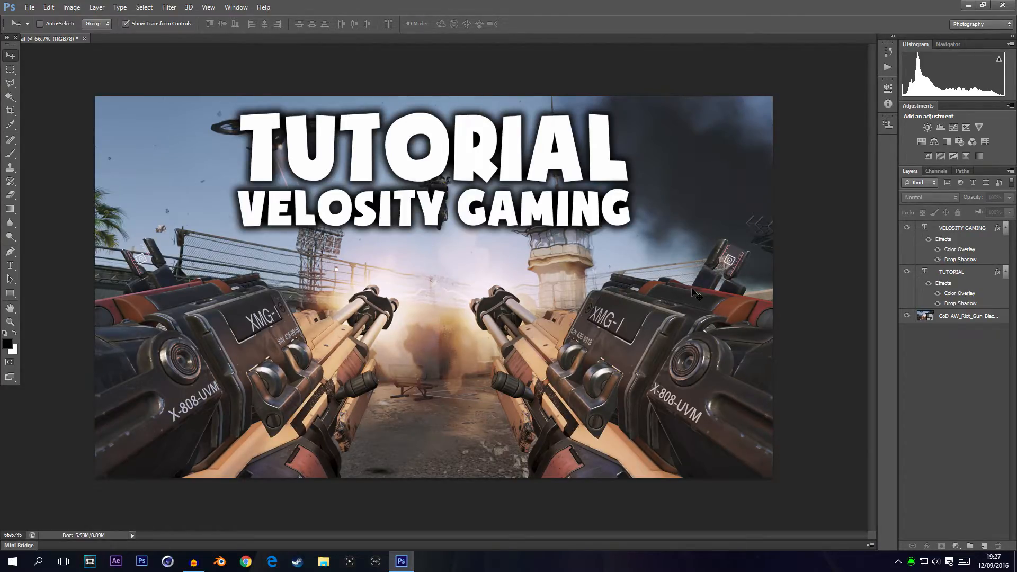
Step: Outline both guns and the glow between their muzzles with the Polygonal Lasso Tool and copy the selection to a new layer
click(11, 84)
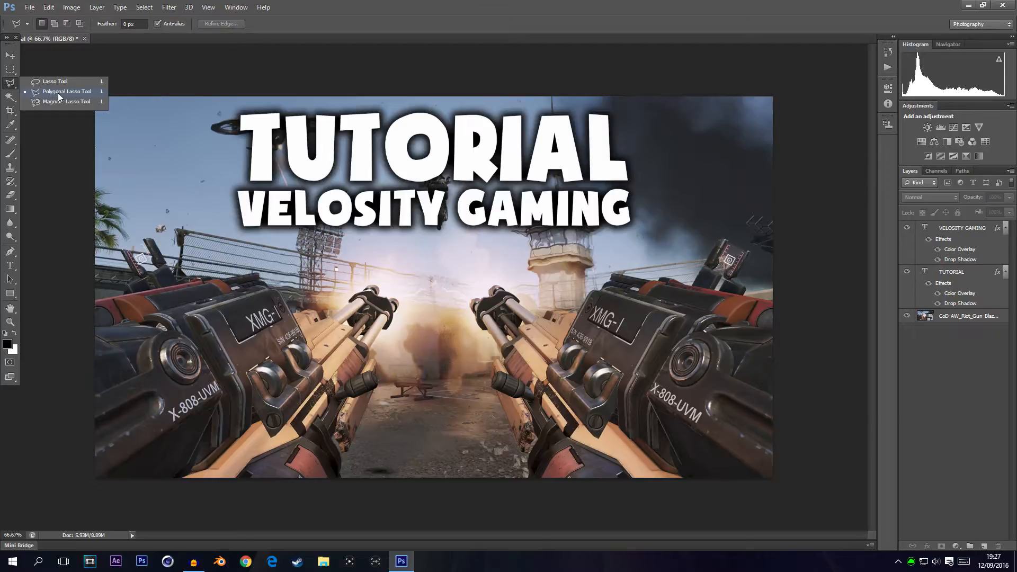
click(12, 89)
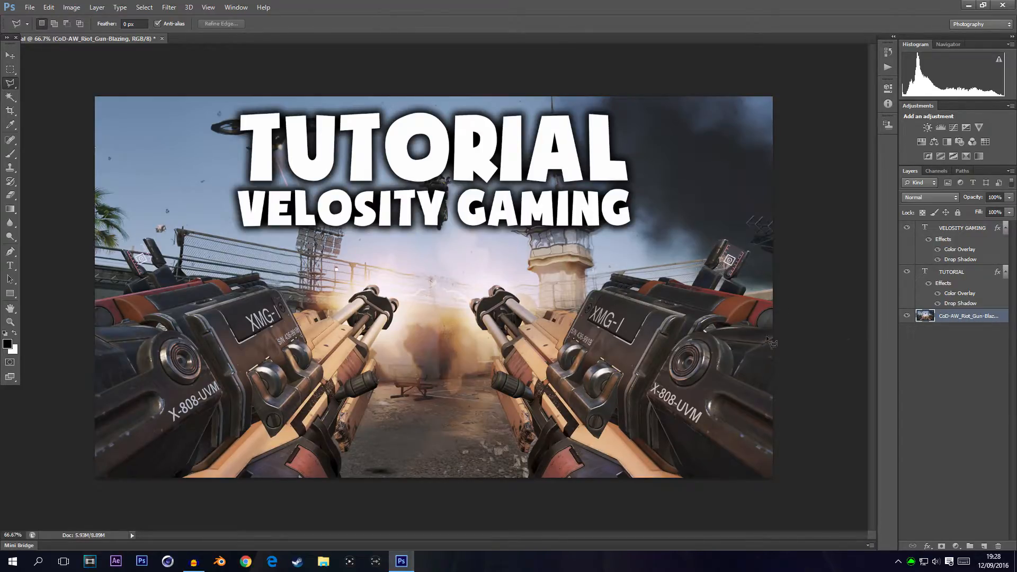
click(777, 302)
click(732, 280)
click(738, 276)
click(721, 244)
click(469, 257)
click(422, 249)
click(397, 256)
click(364, 274)
click(350, 298)
click(348, 305)
click(333, 318)
click(324, 318)
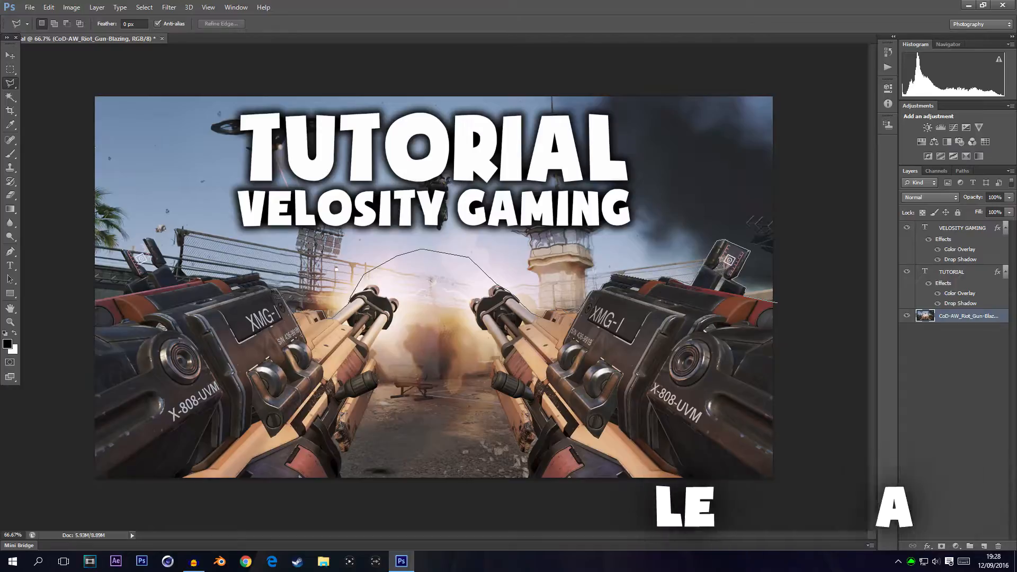
click(179, 277)
click(160, 264)
click(151, 240)
click(125, 250)
click(133, 271)
click(123, 293)
click(88, 300)
click(77, 488)
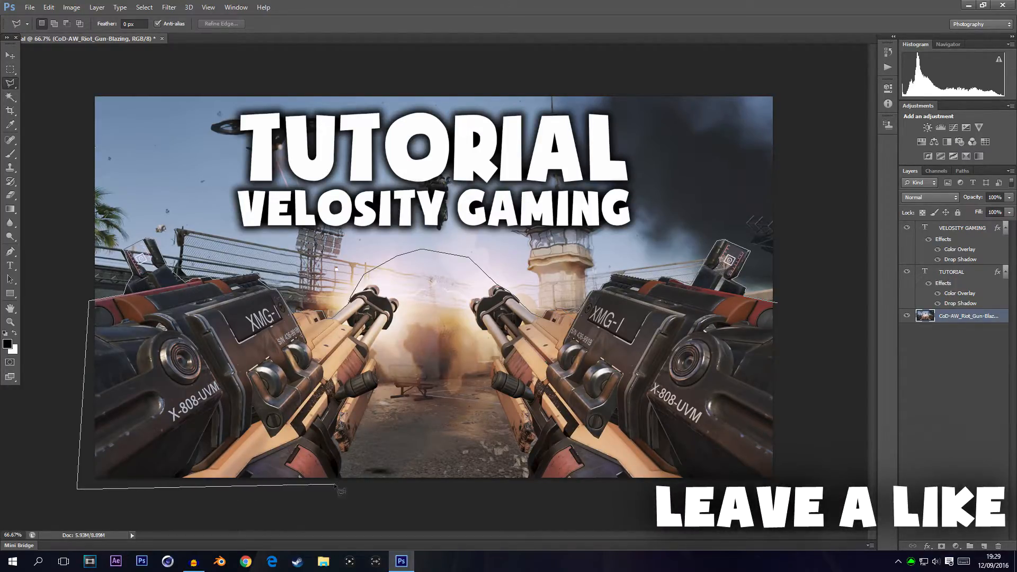
click(335, 484)
click(347, 453)
click(377, 386)
click(389, 380)
click(420, 374)
click(410, 346)
click(414, 325)
click(445, 325)
click(454, 348)
click(488, 361)
click(501, 403)
click(525, 456)
click(541, 496)
click(812, 486)
click(776, 302)
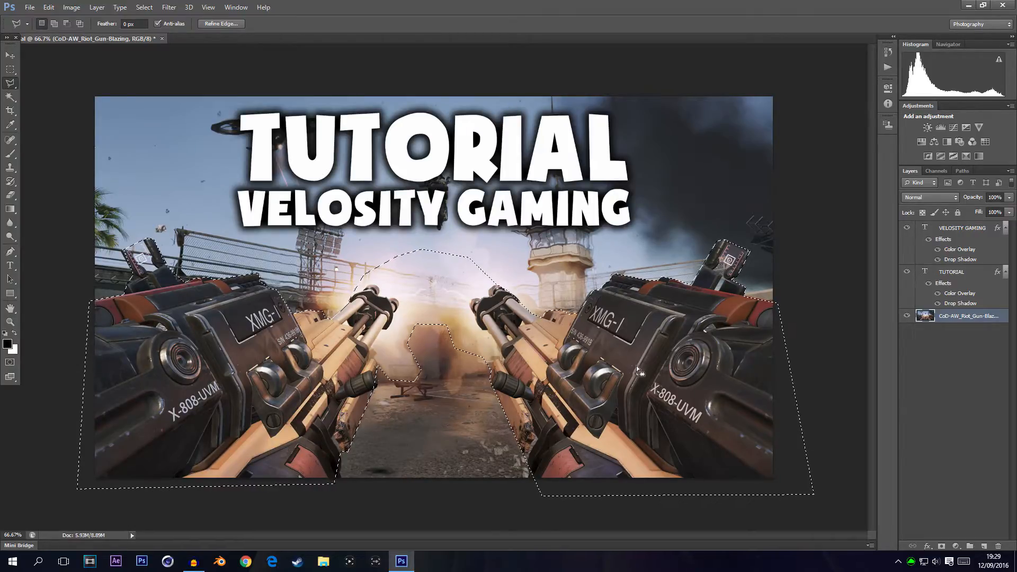
right_click(613, 336)
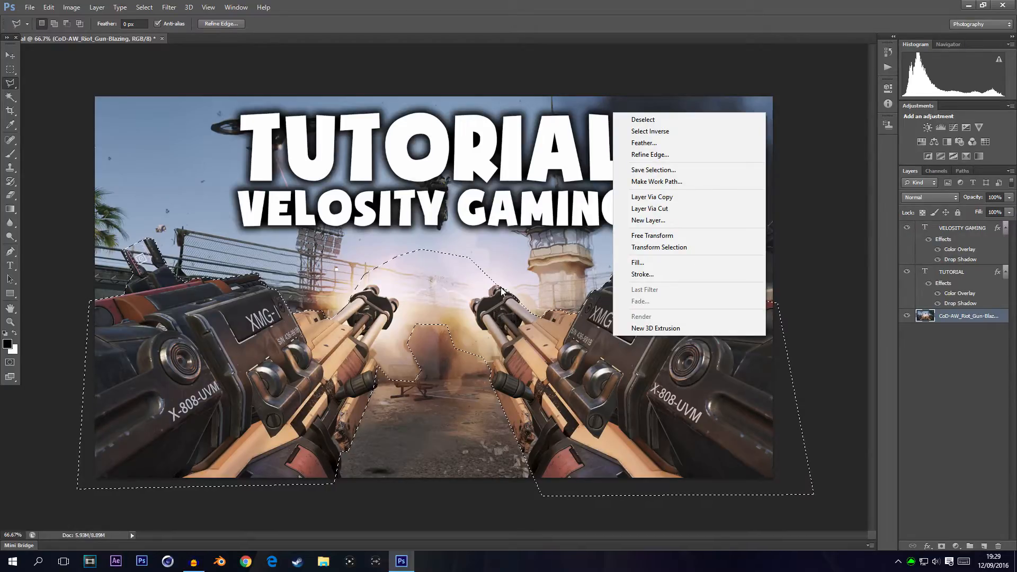
click(651, 197)
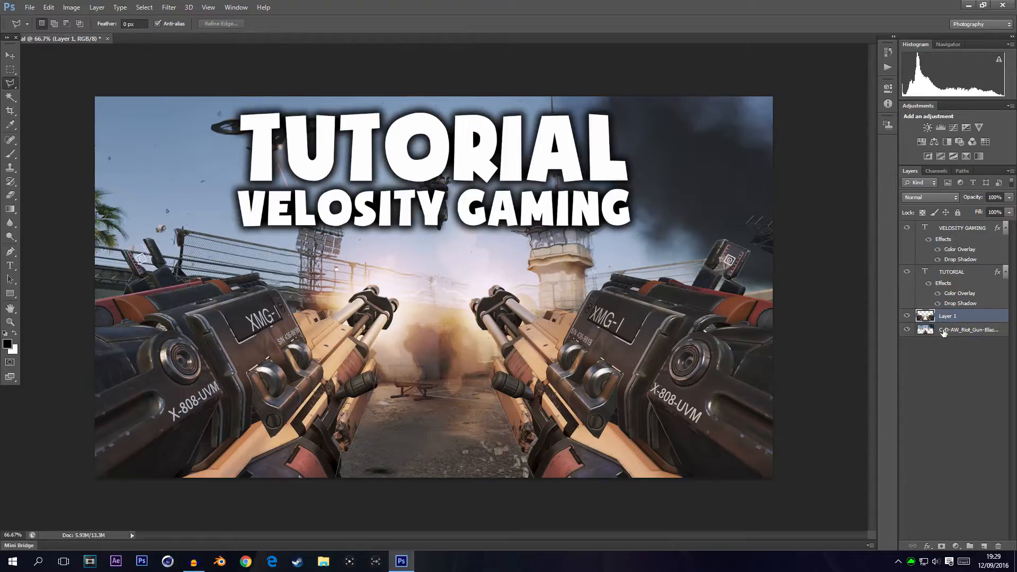
key(v)
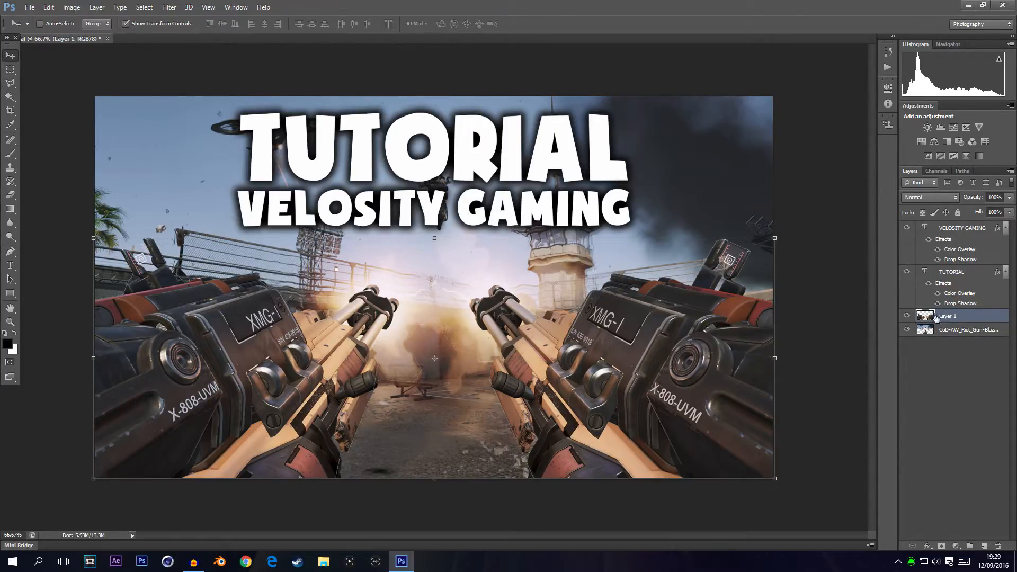
click(941, 334)
click(955, 320)
click(957, 328)
click(953, 322)
click(981, 335)
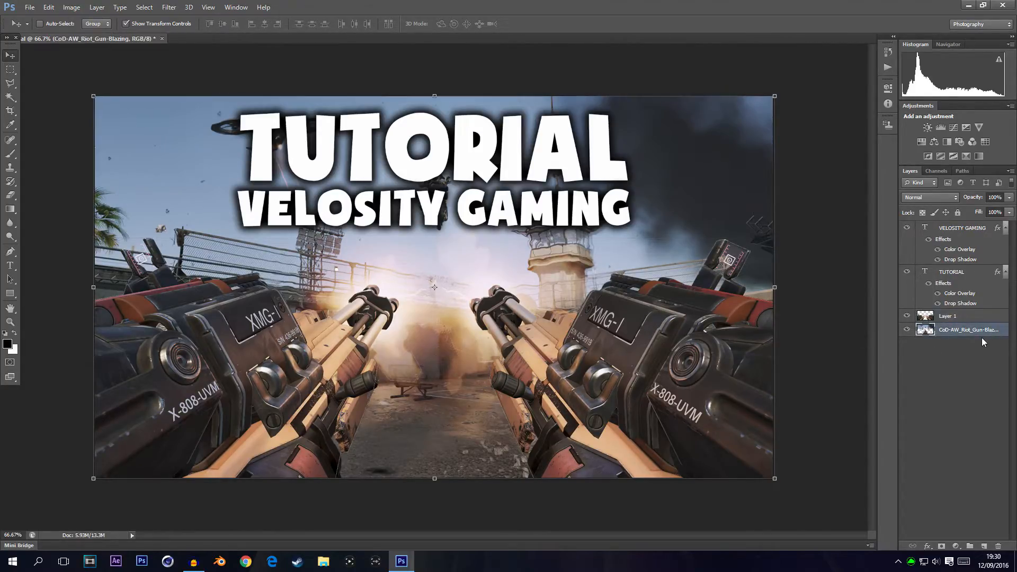
Step: Try a Stroke effect on Layer 1 with the copied guns and discard the layer style change
click(955, 321)
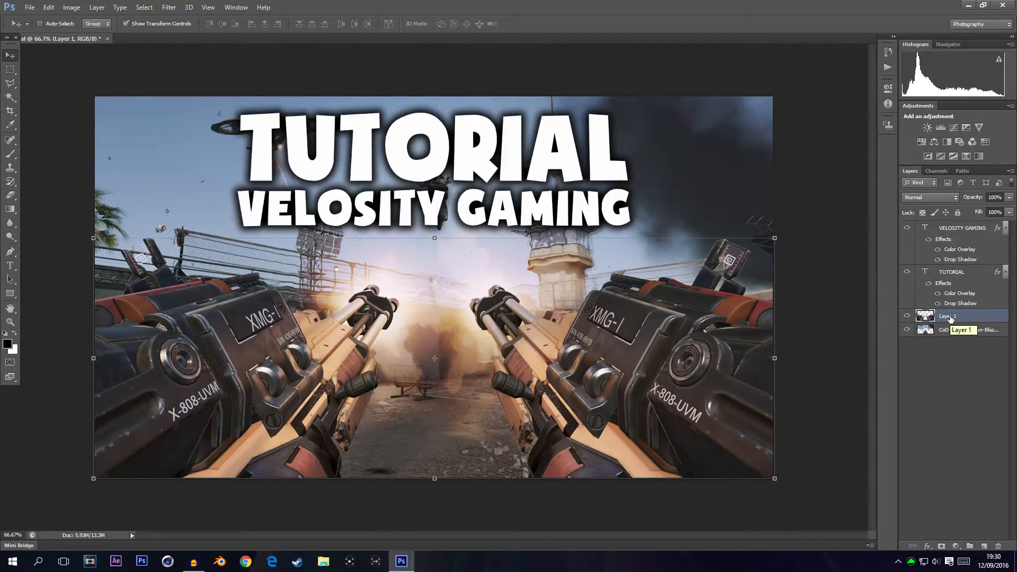
right_click(952, 318)
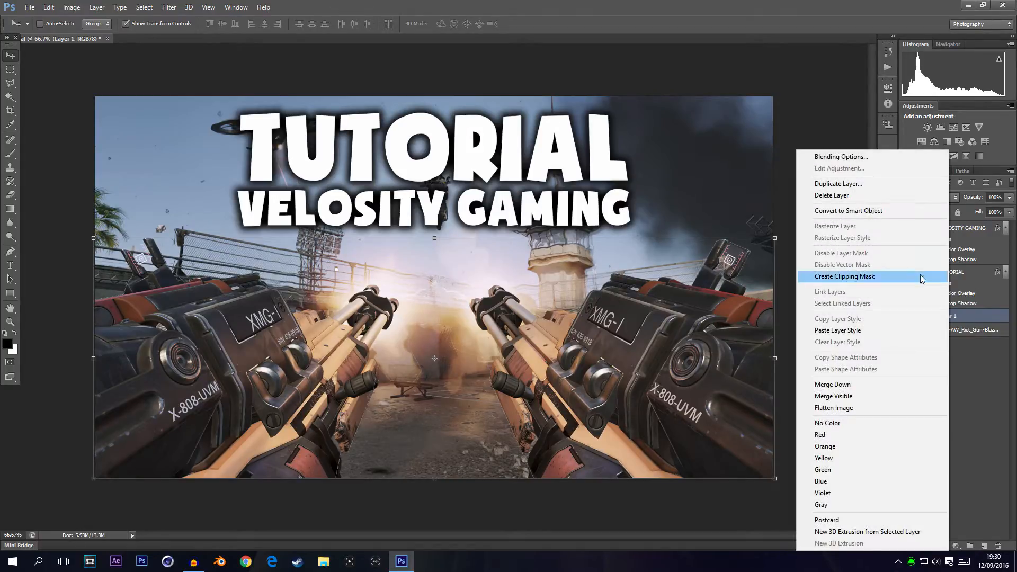
click(831, 157)
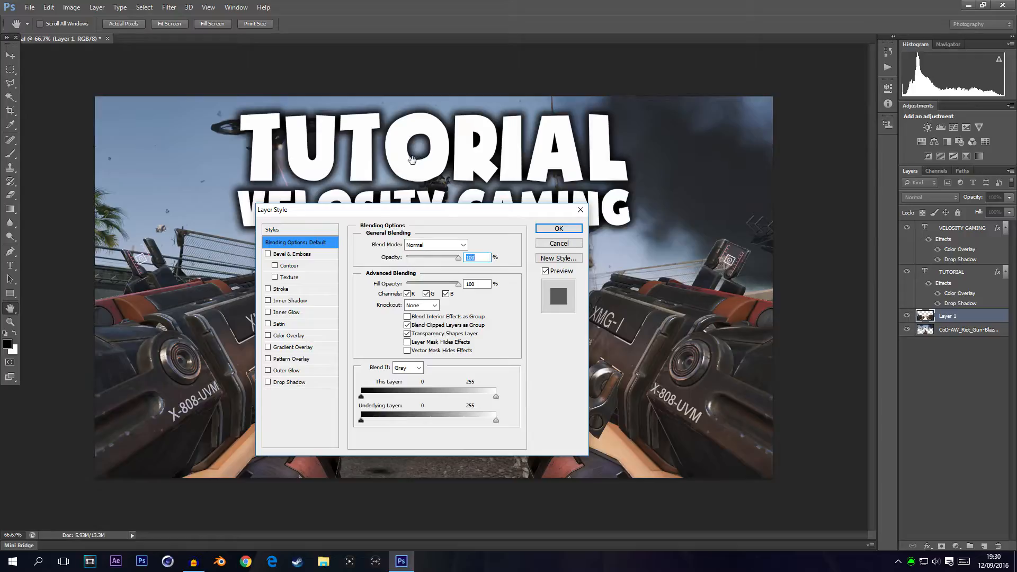
click(268, 290)
mouse_move(350, 214)
mouse_down()
mouse_move(660, 474)
mouse_move(660, 522)
mouse_move(624, 434)
mouse_move(549, 125)
mouse_move(594, 498)
mouse_move(409, 442)
mouse_move(348, 493)
mouse_up()
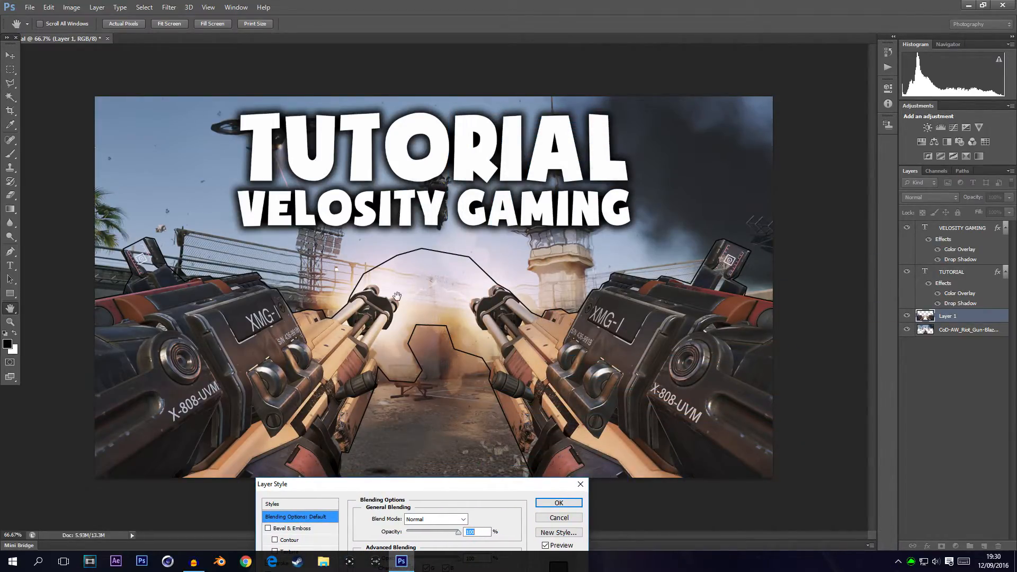
drag(465, 488, 646, 195)
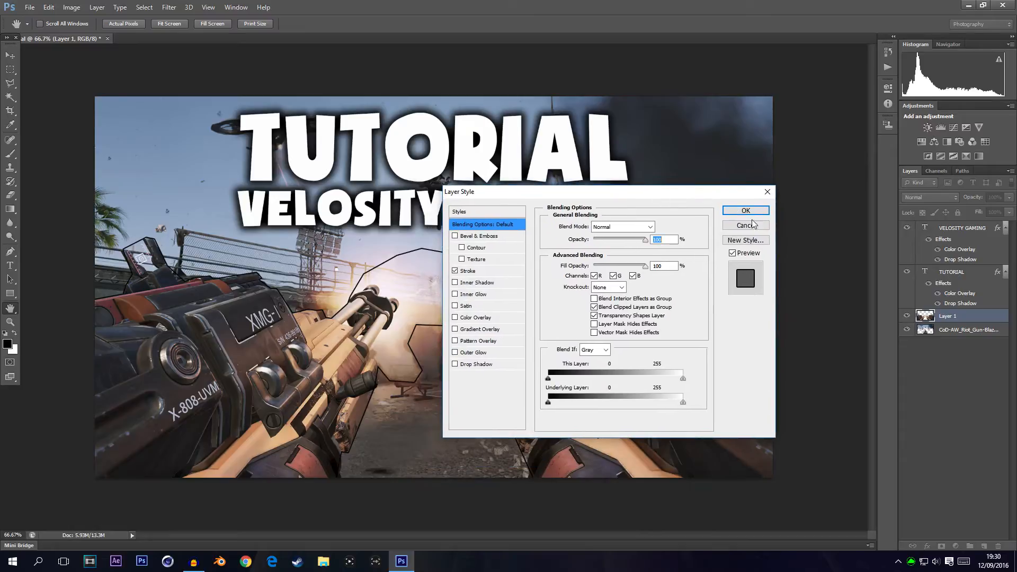
click(751, 227)
click(952, 385)
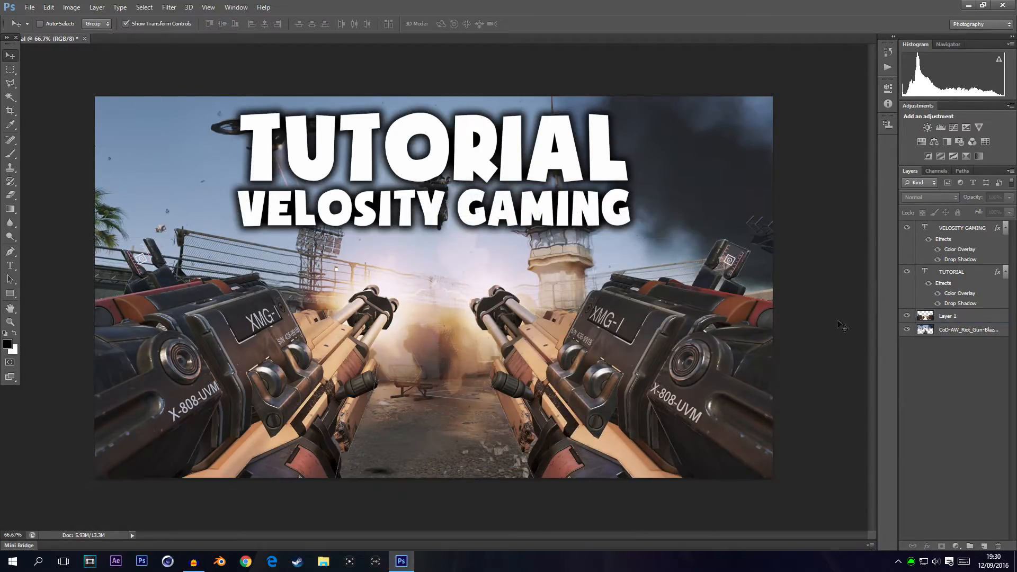
Step: Enlarge Layer 1 with the guns proportionally about its centre to 103.37%
click(952, 317)
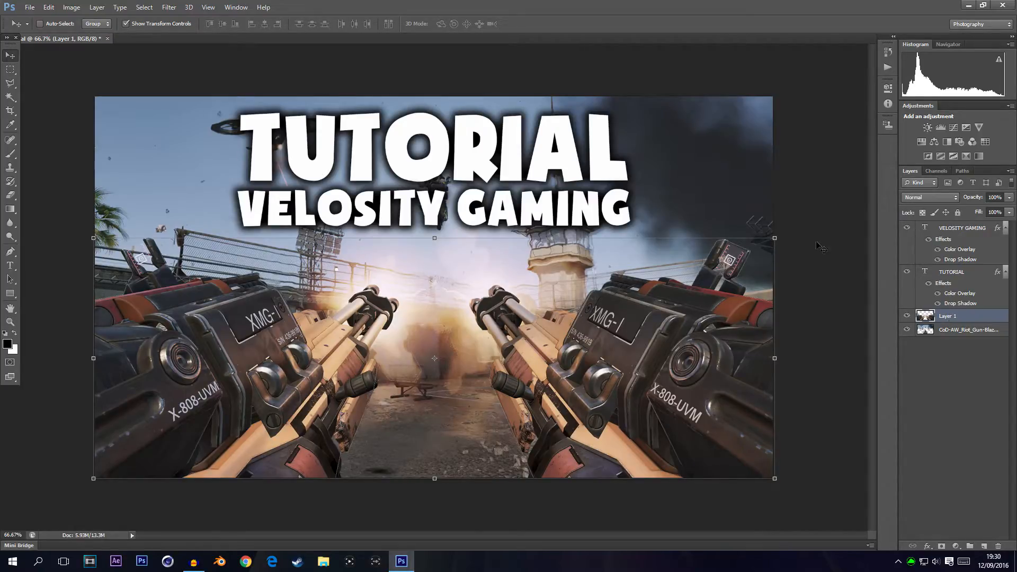
click(776, 239)
drag(776, 239, 786, 233)
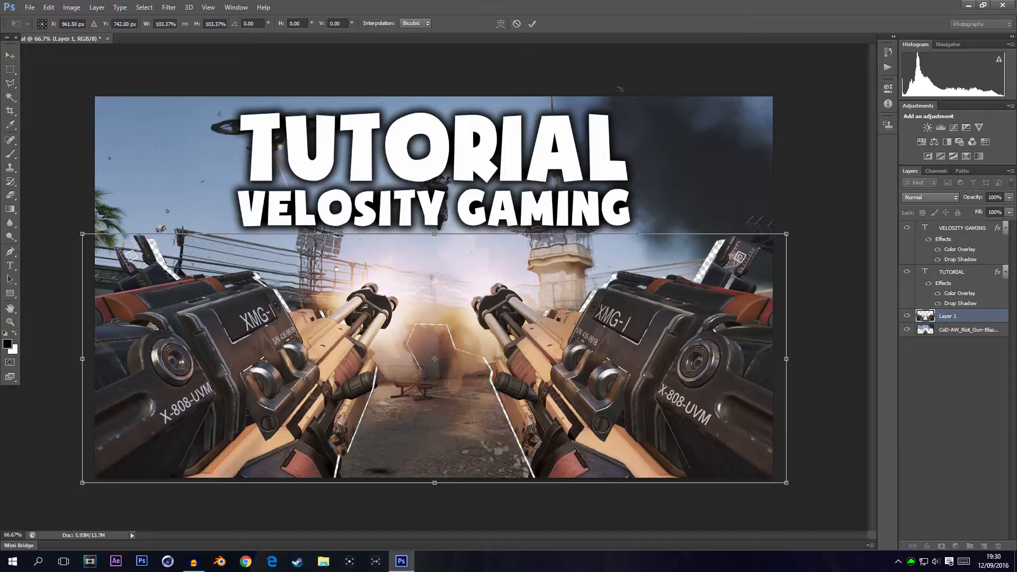
click(533, 24)
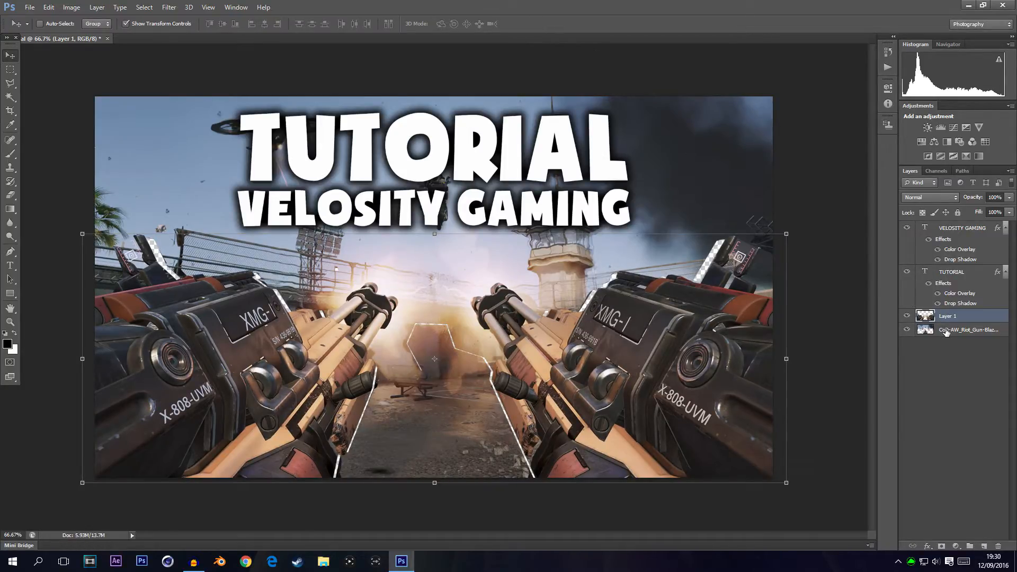
Step: Delete the original CoD-AW_Riot_Gun background layer beneath Layer 1
click(946, 329)
key(Delete)
click(946, 352)
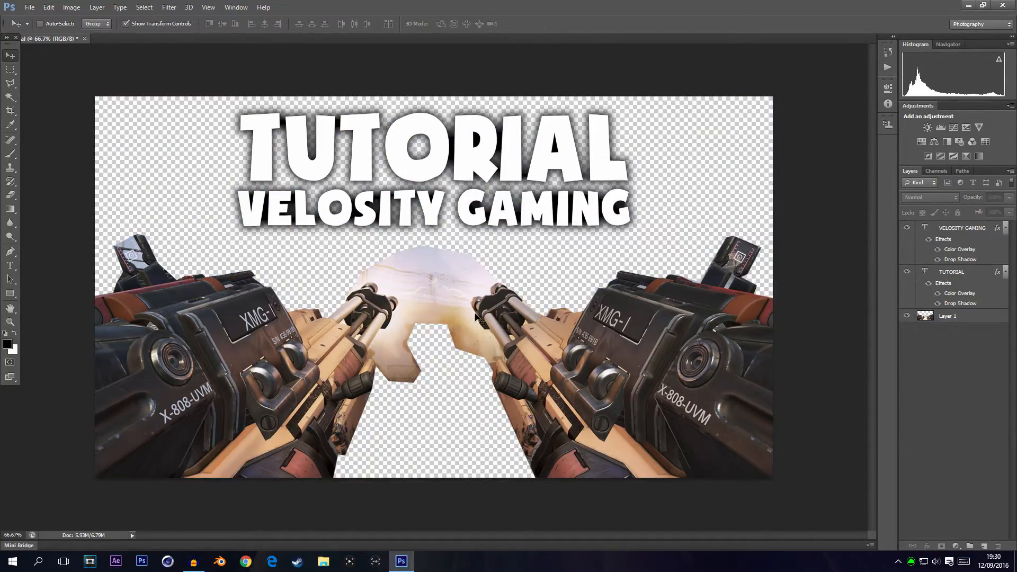
Step: Place the image 5169c94c1d375 from the Channel art+PNG outro folder and move its layer beneath Layer 1
click(29, 7)
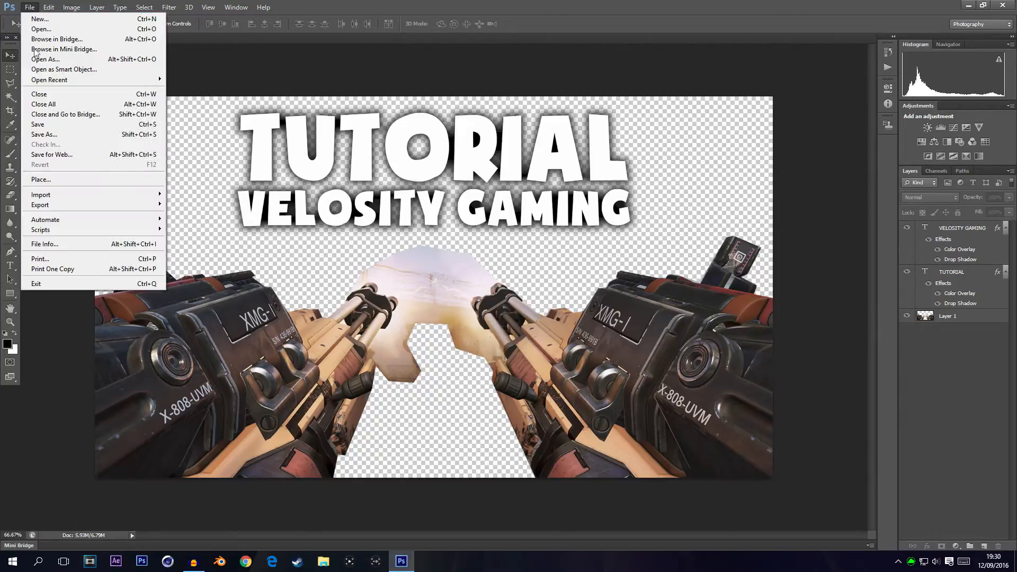
click(89, 180)
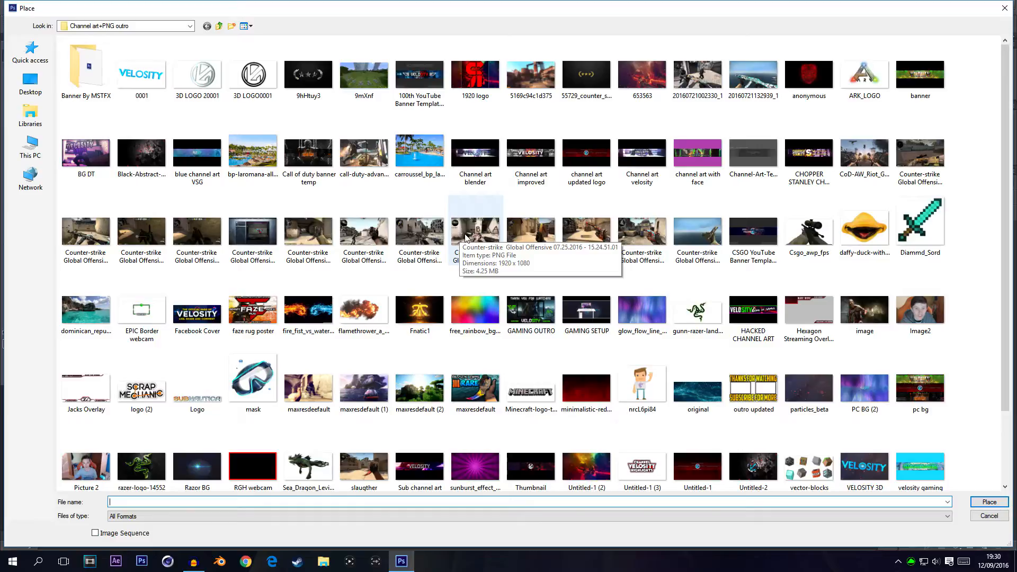
double_click(530, 74)
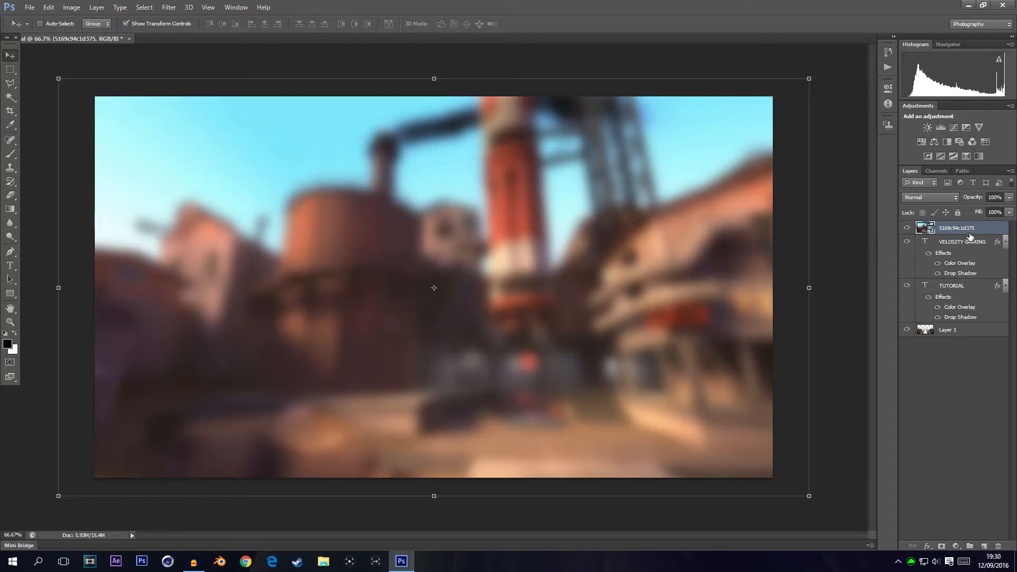
key(ctrl+bracketleft)
drag(956, 272, 970, 352)
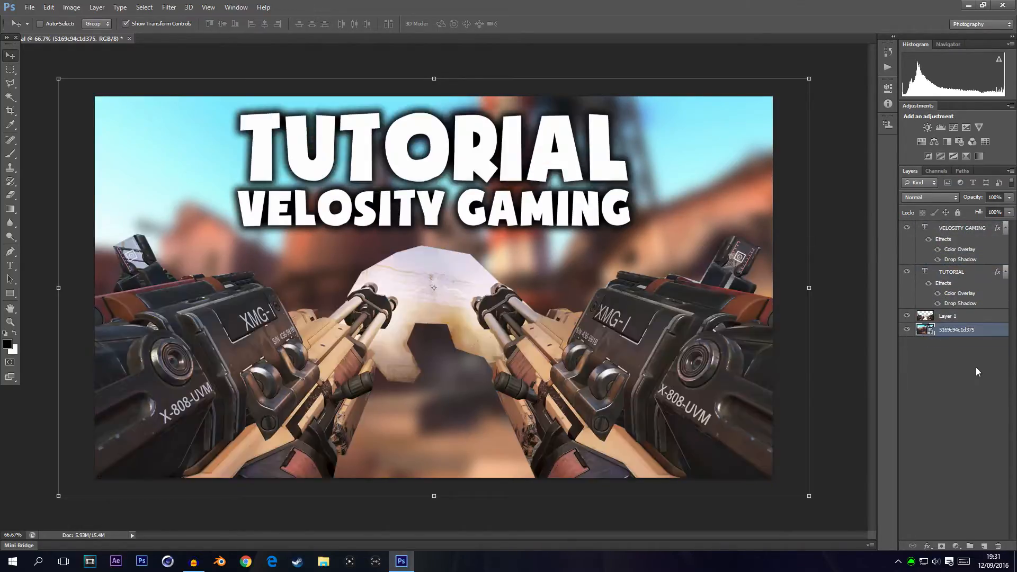
click(978, 374)
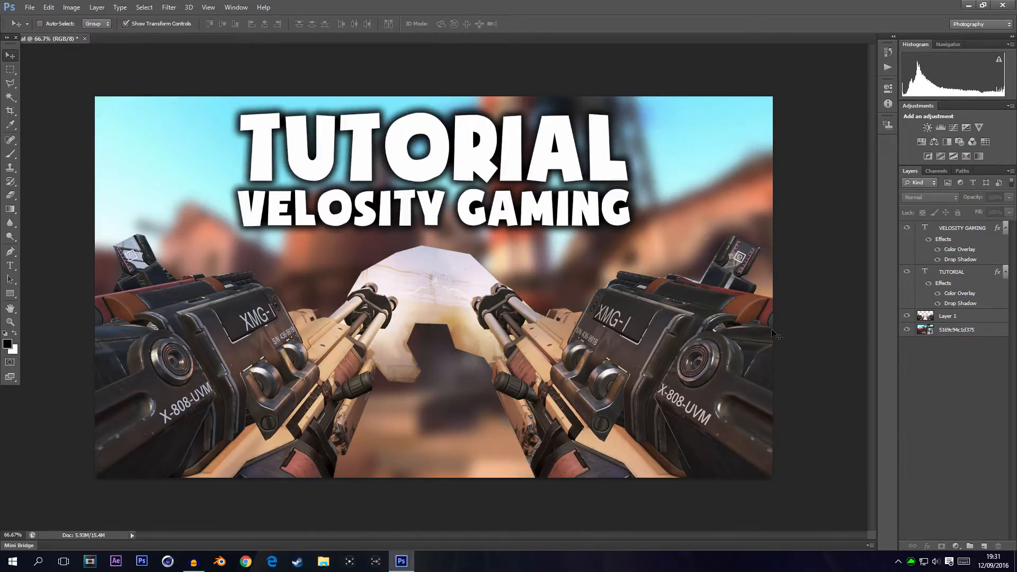
Step: Rasterize the placed 5169c94c1d375 background layer
click(955, 333)
right_click(952, 332)
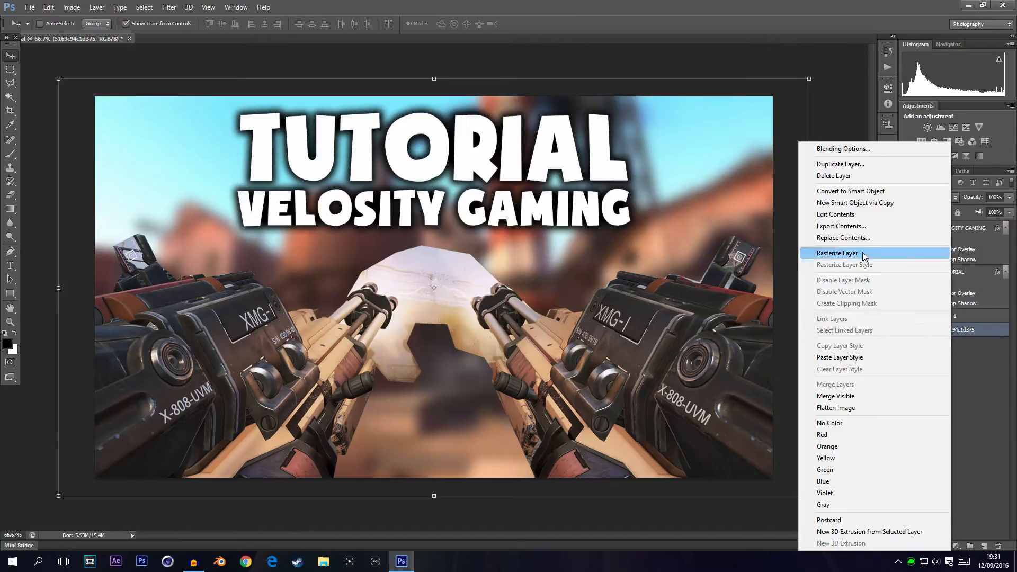
click(864, 258)
Step: Add a layer mask to Layer 1 and paint out the leftover glow between the guns with a soft black 201 px brush
click(955, 320)
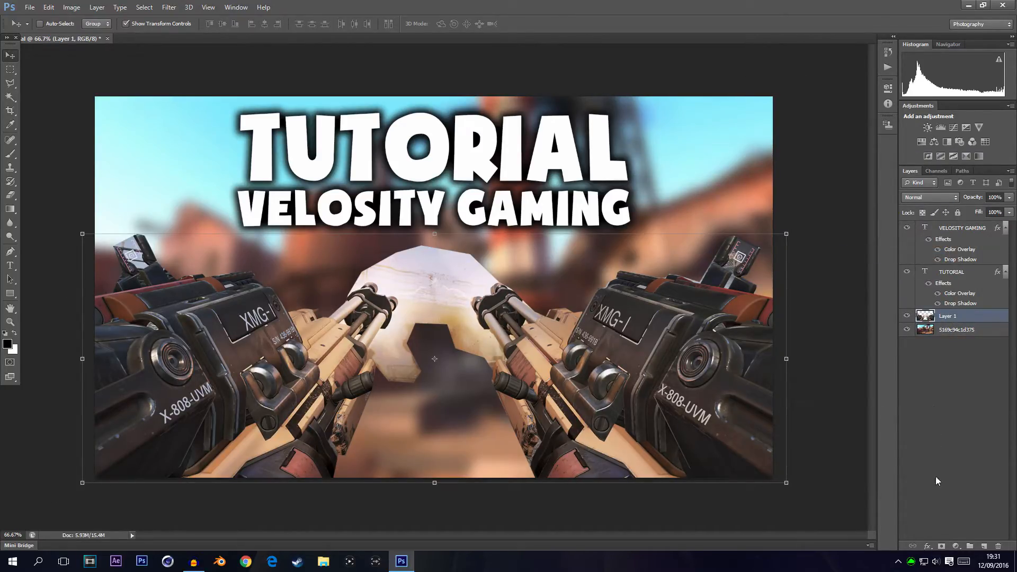
click(942, 547)
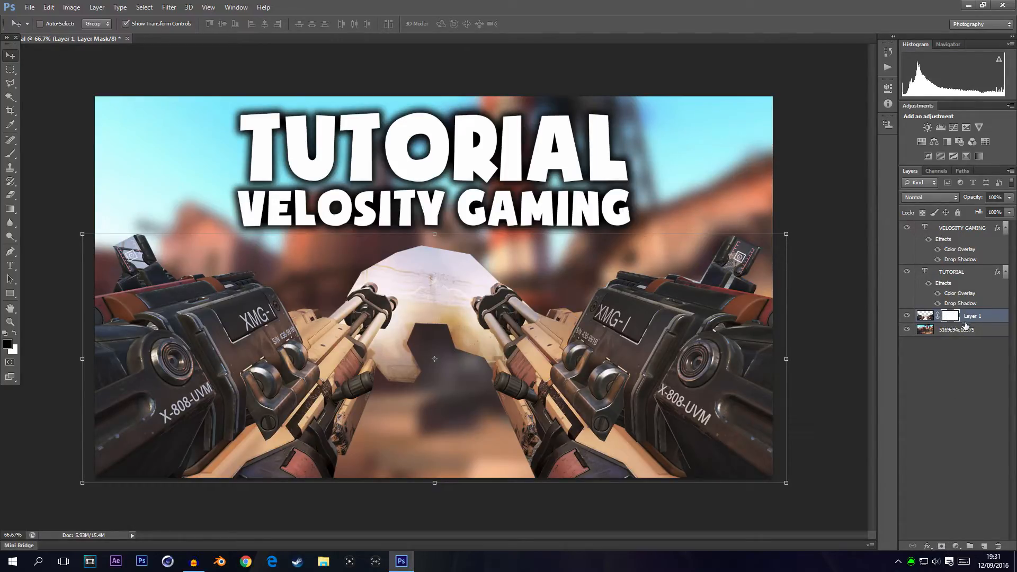
click(16, 156)
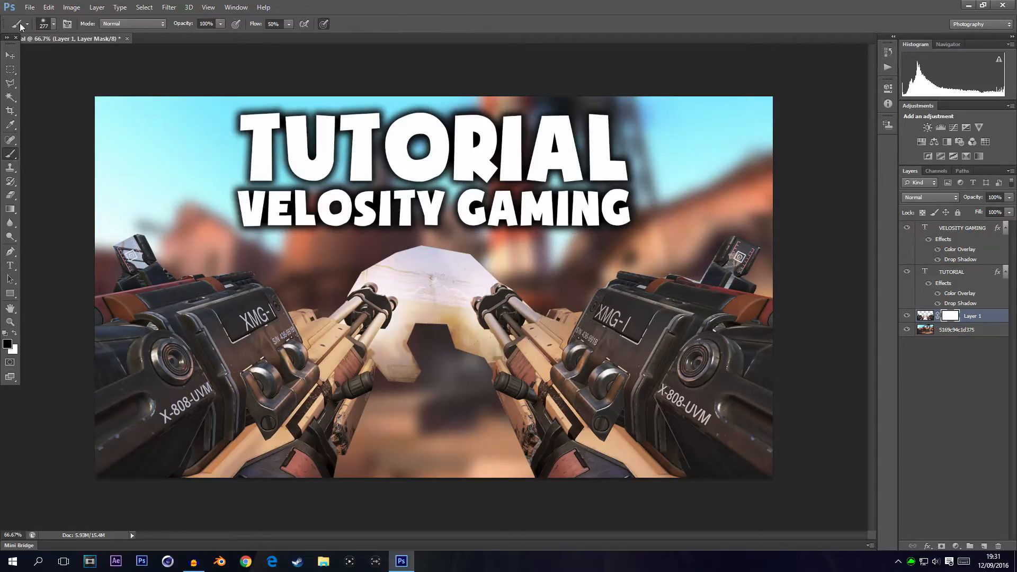
click(51, 25)
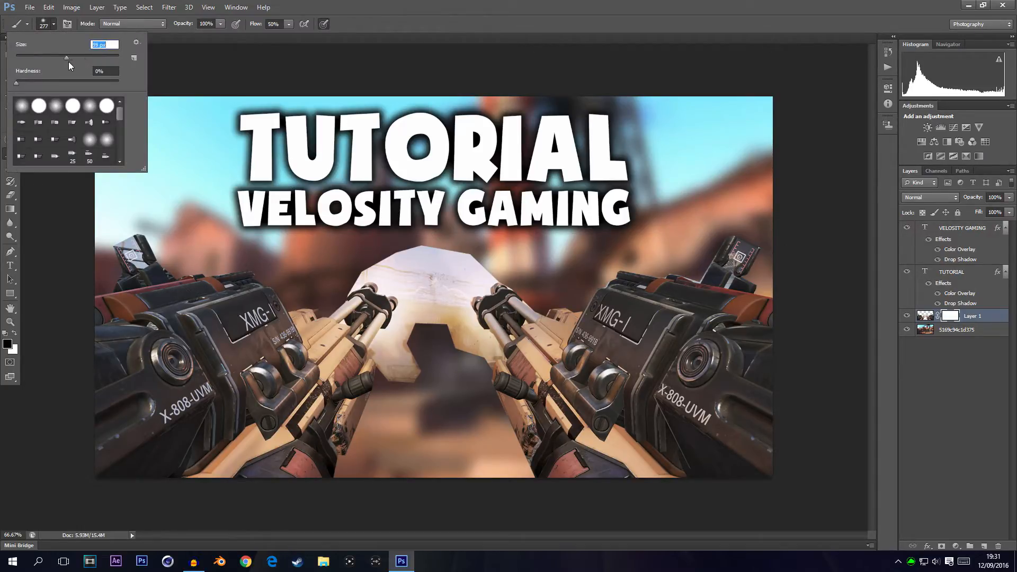
click(247, 103)
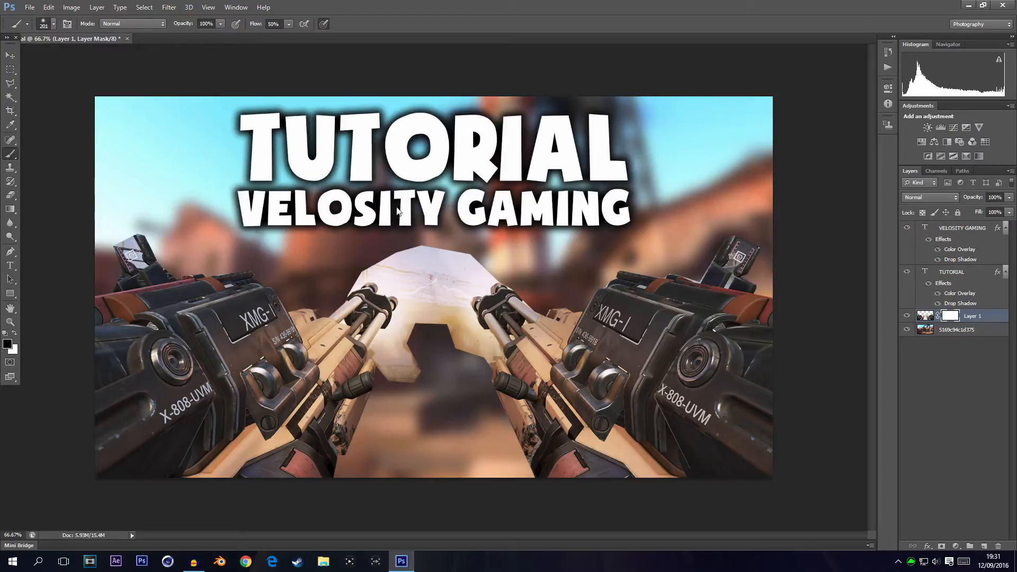
mouse_move(405, 202)
mouse_down()
mouse_move(340, 213)
mouse_move(305, 244)
mouse_move(329, 221)
mouse_move(319, 221)
mouse_move(506, 199)
mouse_move(430, 204)
mouse_move(504, 227)
mouse_move(456, 215)
mouse_move(467, 282)
mouse_up()
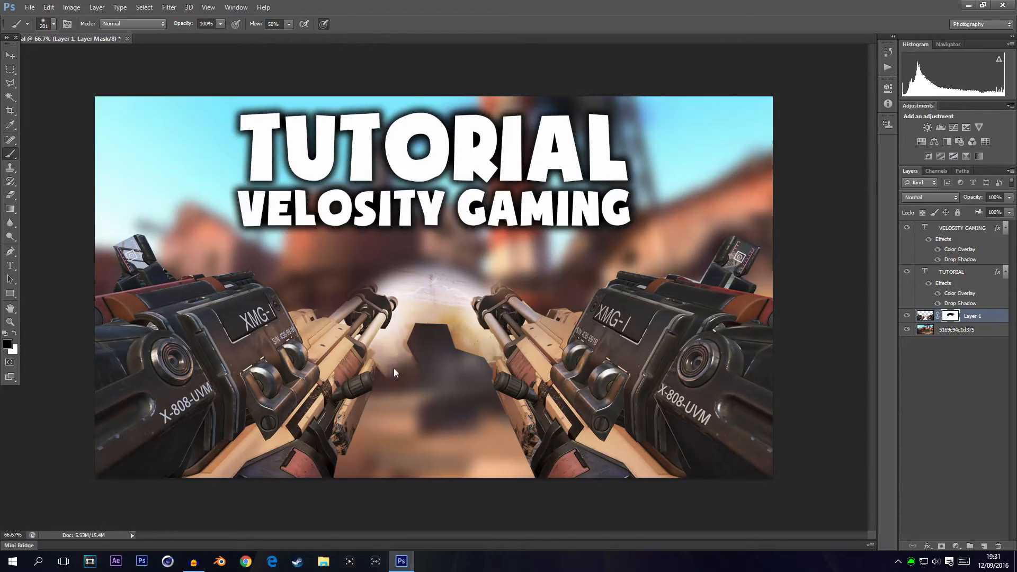
mouse_move(377, 371)
mouse_down()
mouse_move(375, 344)
mouse_move(402, 309)
mouse_move(401, 345)
mouse_move(397, 325)
mouse_move(422, 341)
mouse_move(390, 309)
mouse_up()
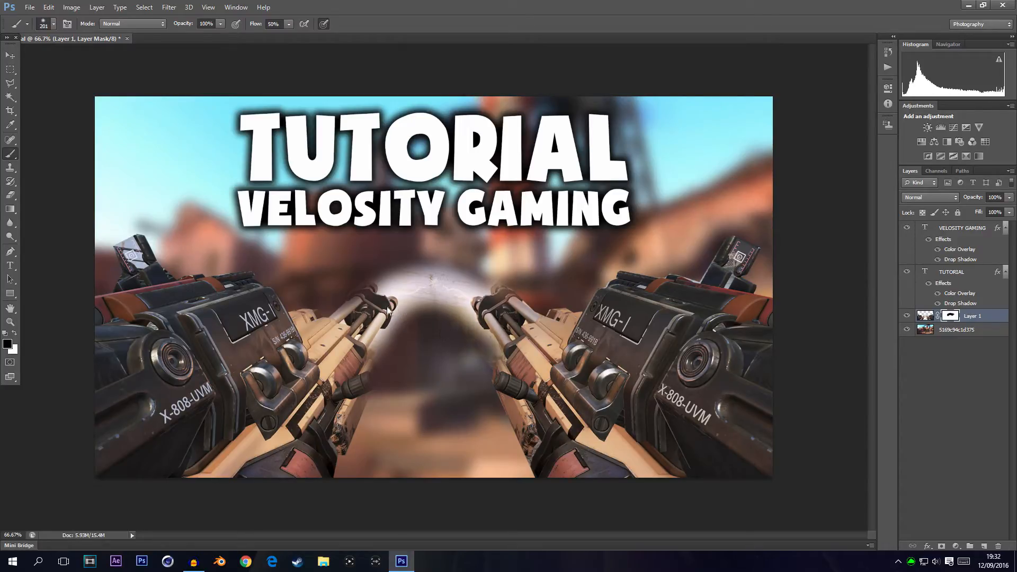
mouse_move(403, 240)
mouse_down()
mouse_move(405, 227)
mouse_move(452, 235)
mouse_up()
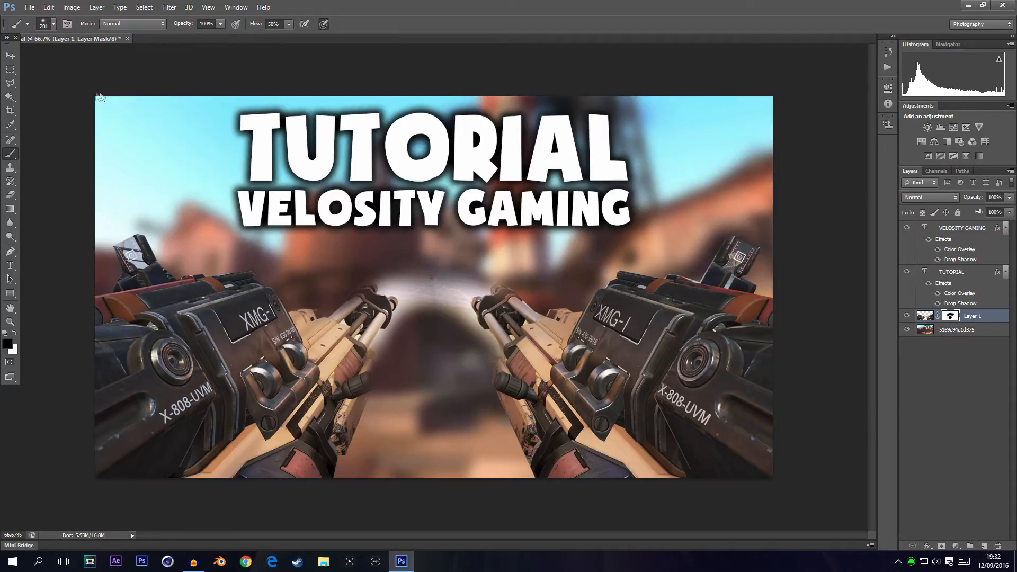
click(10, 56)
click(928, 398)
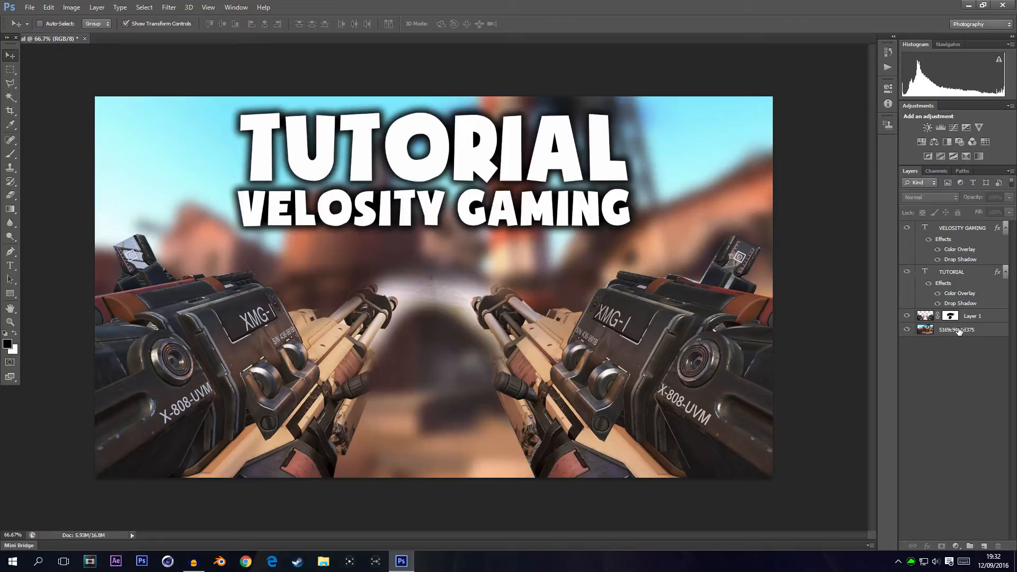
click(927, 320)
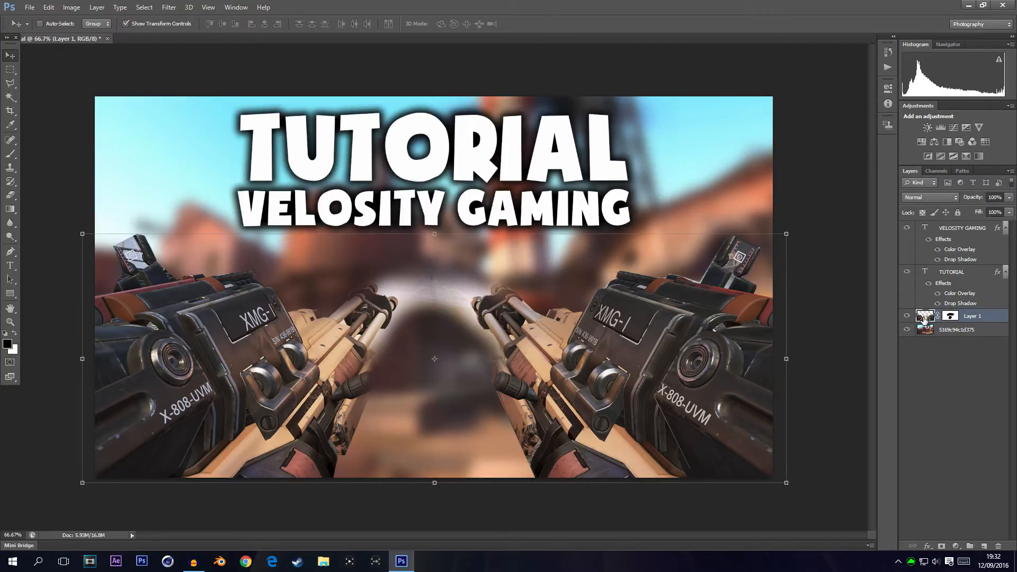
Step: Try a drop shadow on Layer 1 with 100% opacity, 0 px distance and 22% spread
right_click(928, 322)
click(891, 69)
drag(619, 177, 453, 40)
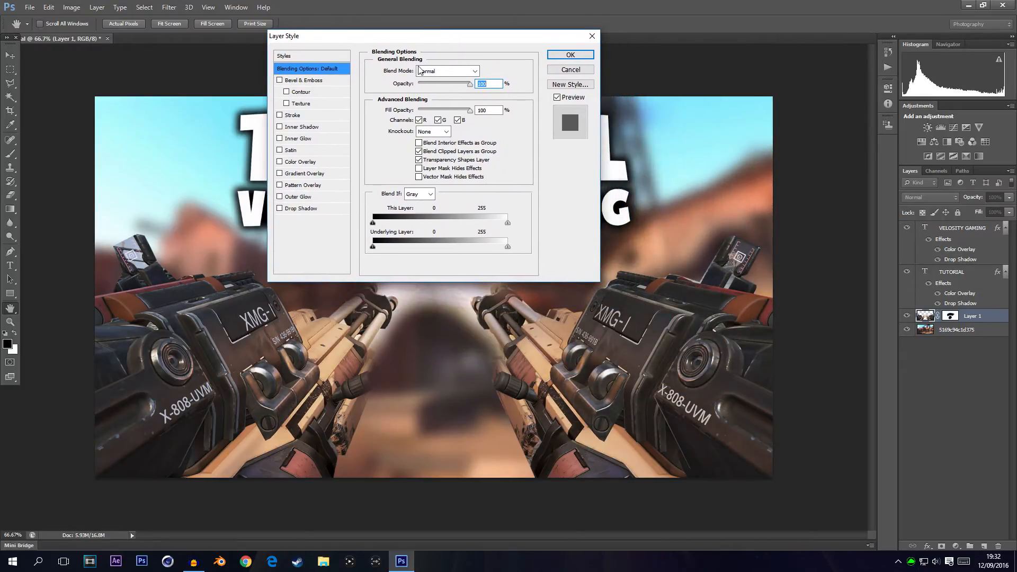
click(301, 208)
drag(449, 84, 474, 83)
drag(413, 117, 402, 122)
key(Tab)
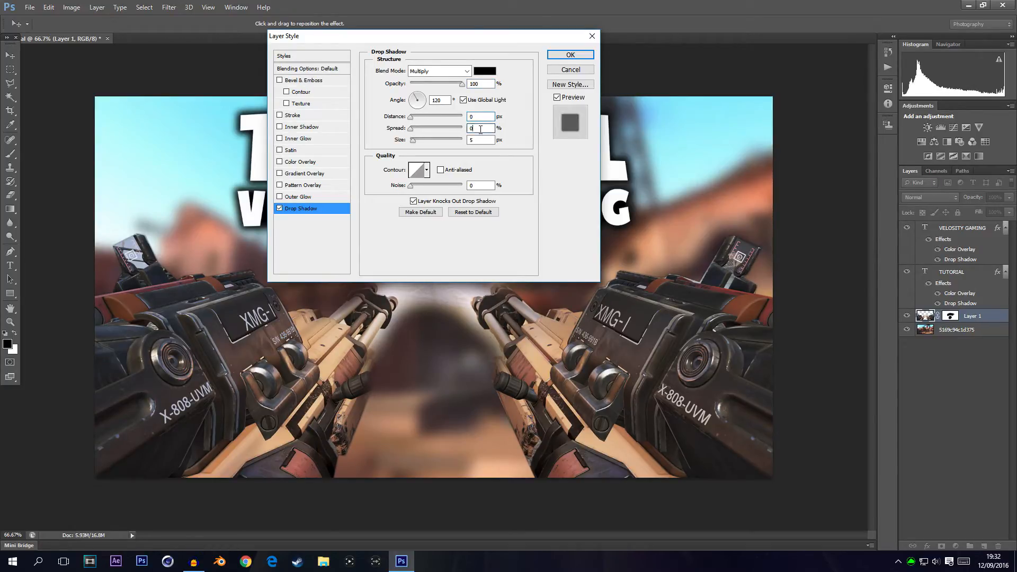
text(22)
key(Tab)
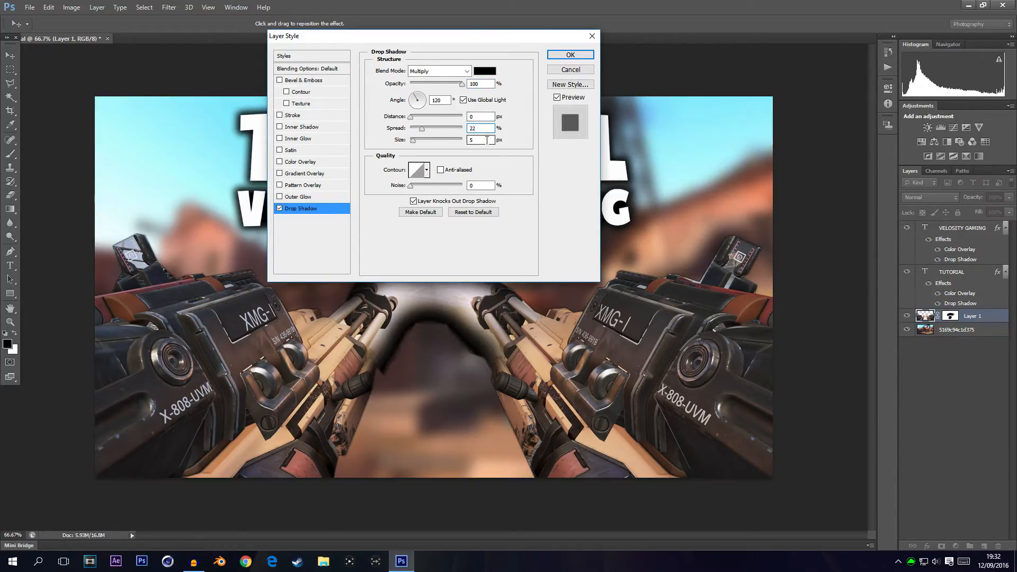
Step: Try the drop shadow with 5% spread and 11 px size, apply it to Layer 1, and undo it
key(shift+Tab)
text(11)
drag(480, 128, 461, 128)
text(5)
key(Tab)
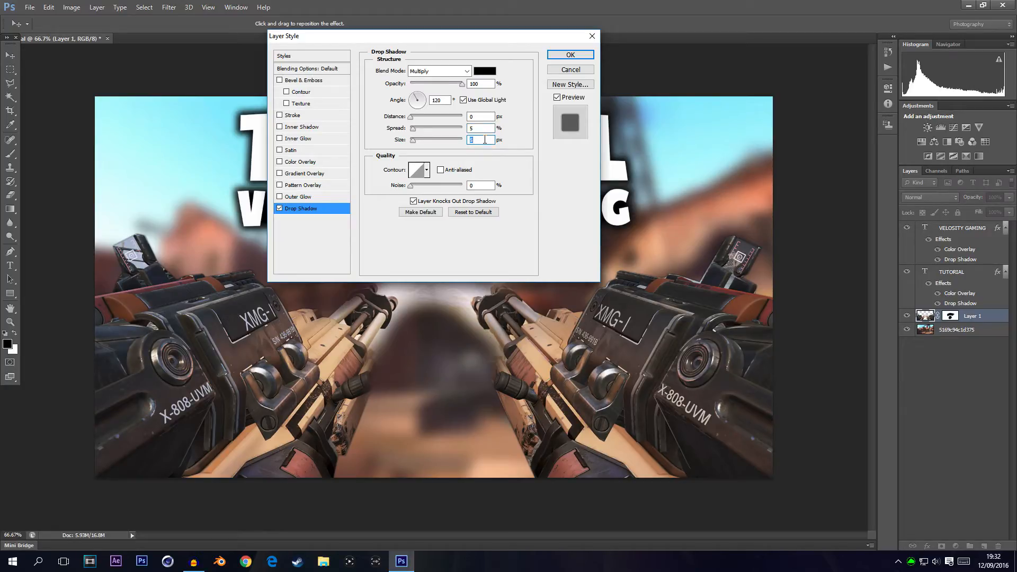
text(11)
drag(470, 35, 683, 449)
key(Return)
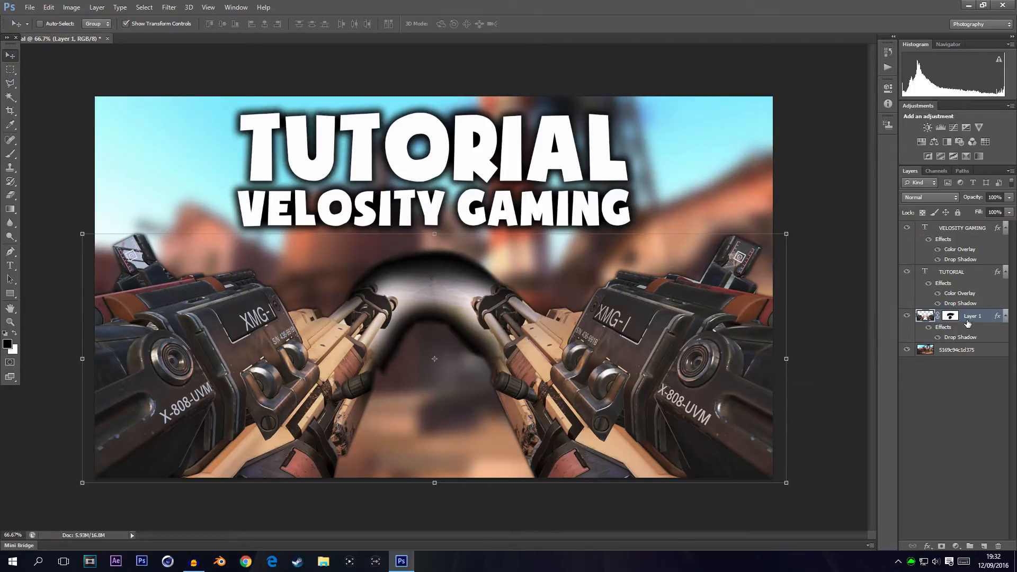
key(ctrl+z)
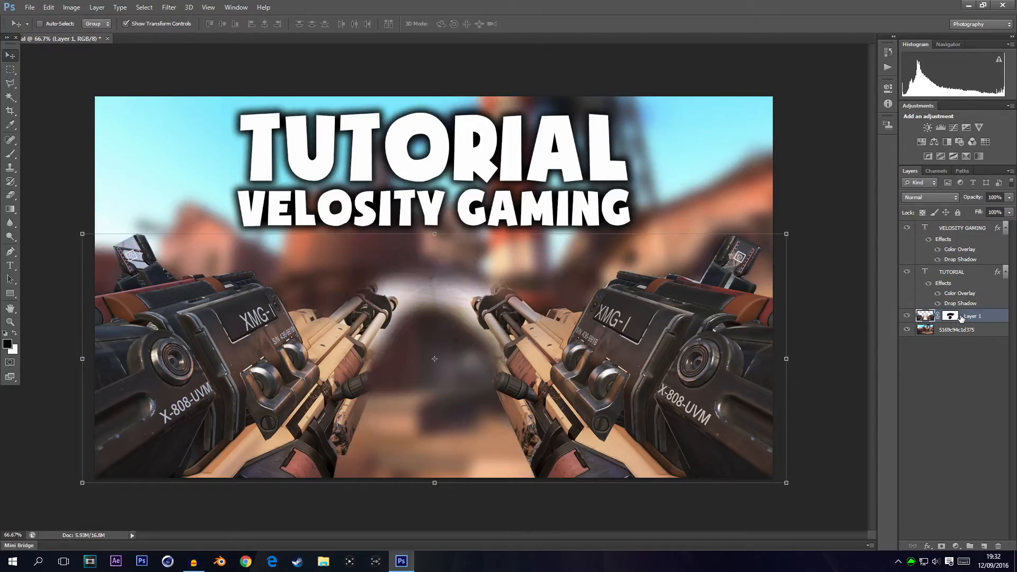
click(928, 380)
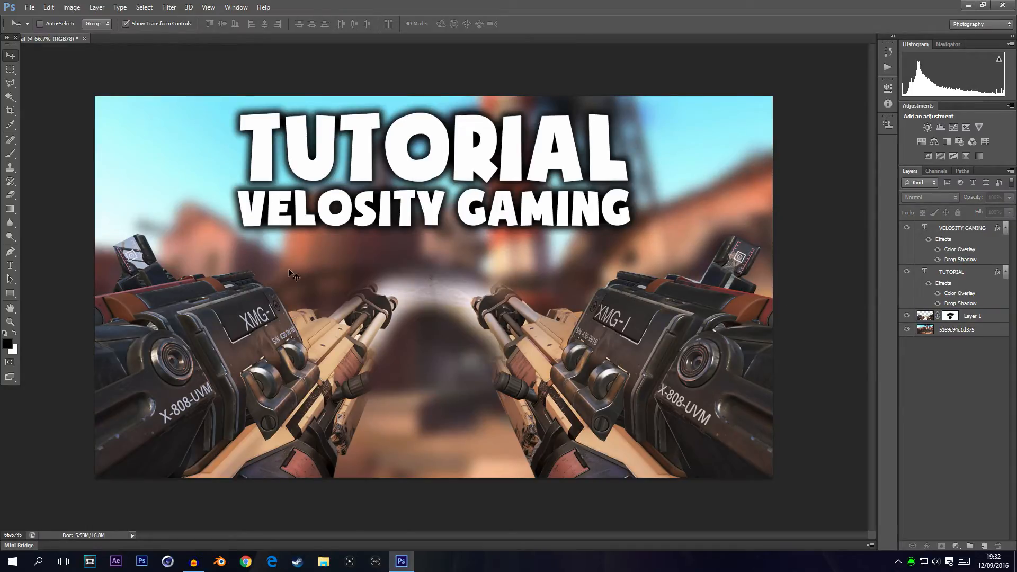
Step: Add an outer glow to Layer 1 with 76% opacity
right_click(973, 320)
click(848, 155)
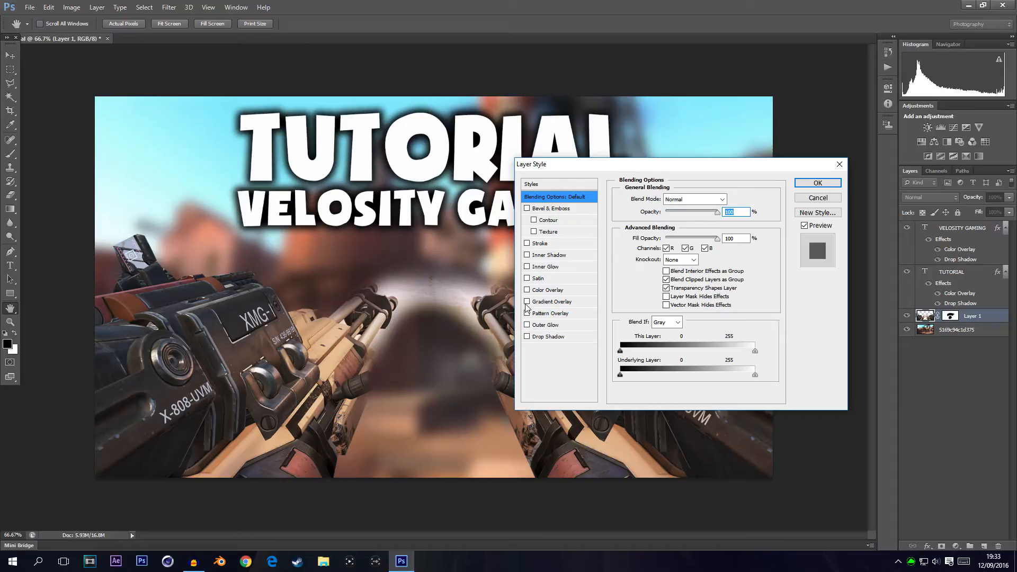
click(527, 325)
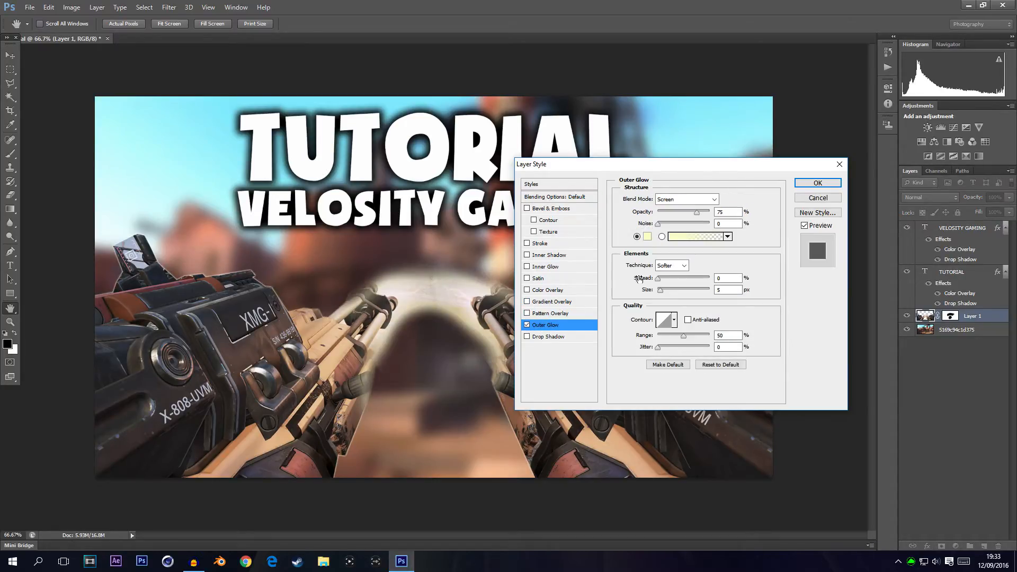
drag(734, 219, 726, 222)
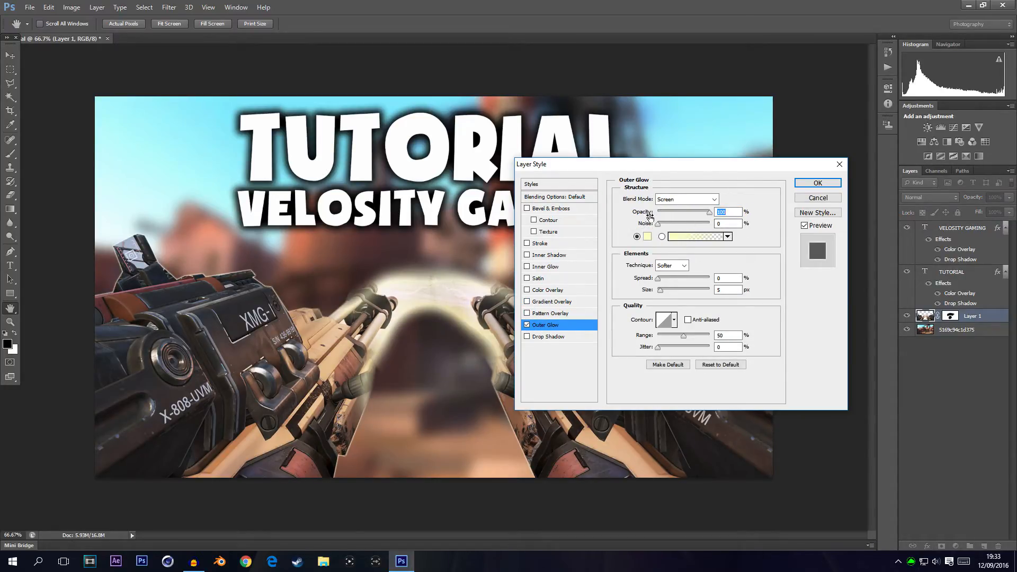
drag(711, 213, 699, 217)
Step: Set the outer glow's color to purple 9600ff
click(648, 236)
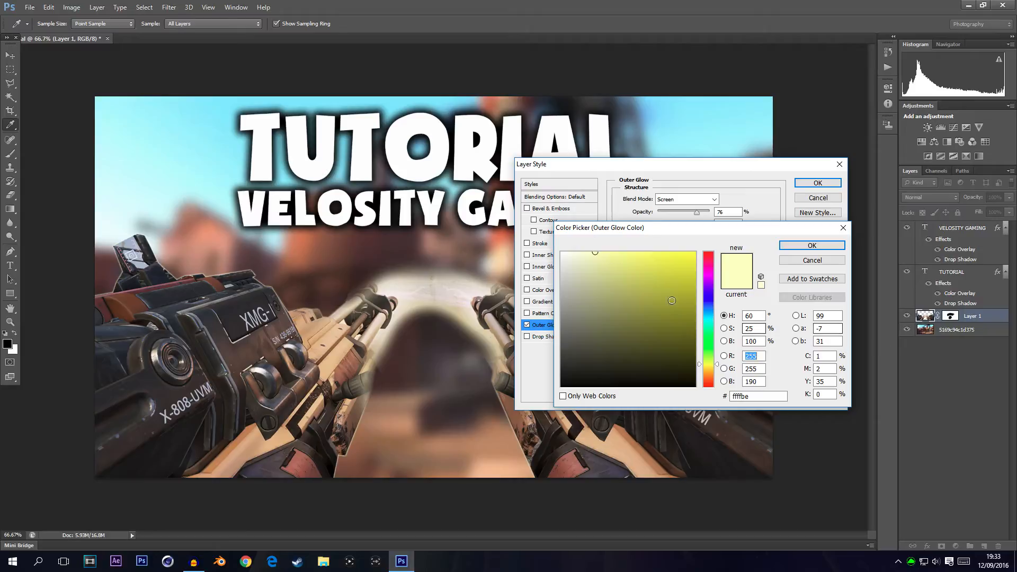
click(711, 255)
click(712, 258)
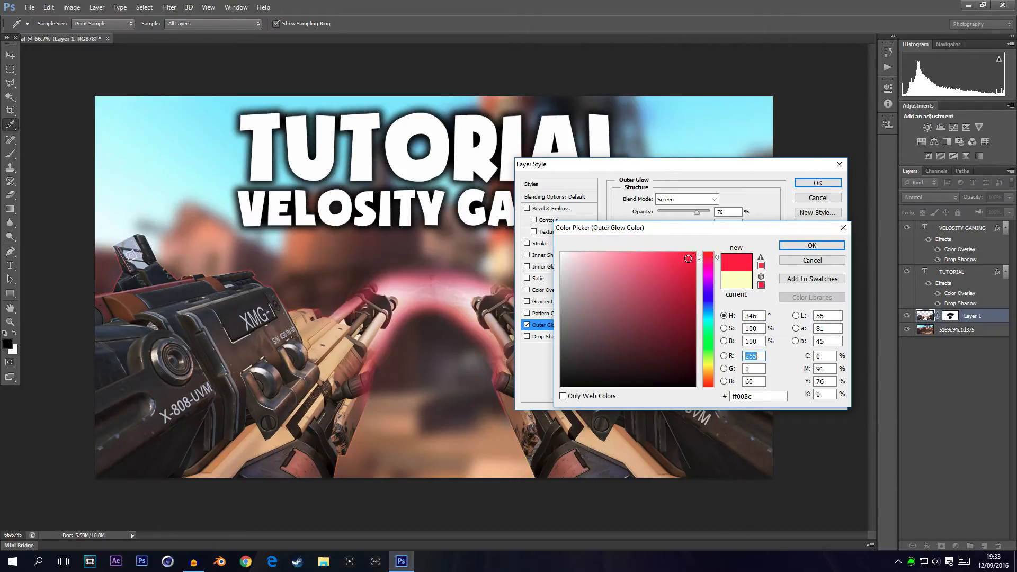
drag(708, 256, 710, 284)
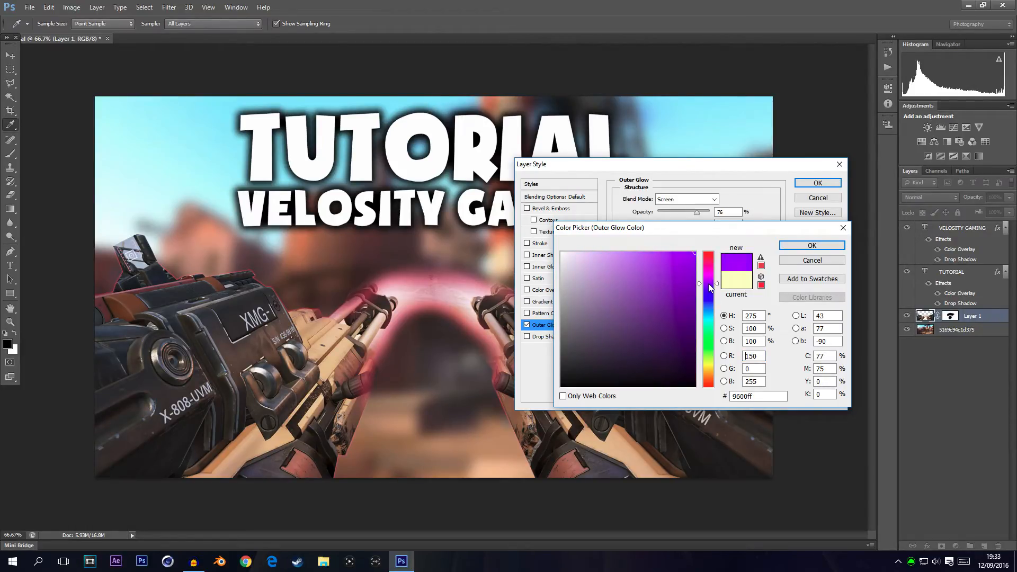
click(801, 246)
Step: Apply a 250 px size and about 31% spread to the outer glow, and move Layer 1 above the VELOSITY GAMING layer
drag(659, 291, 753, 287)
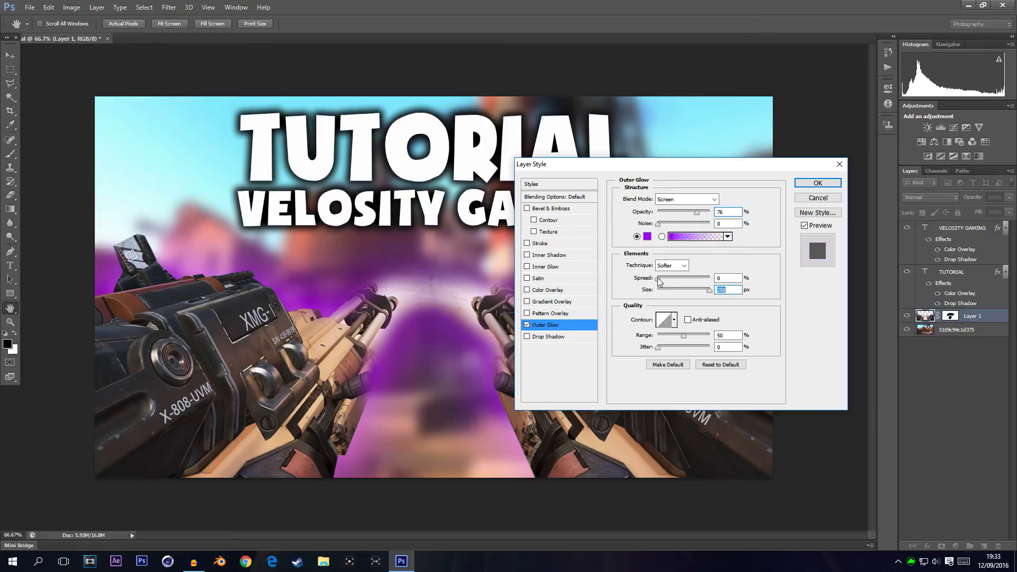
drag(659, 277, 673, 275)
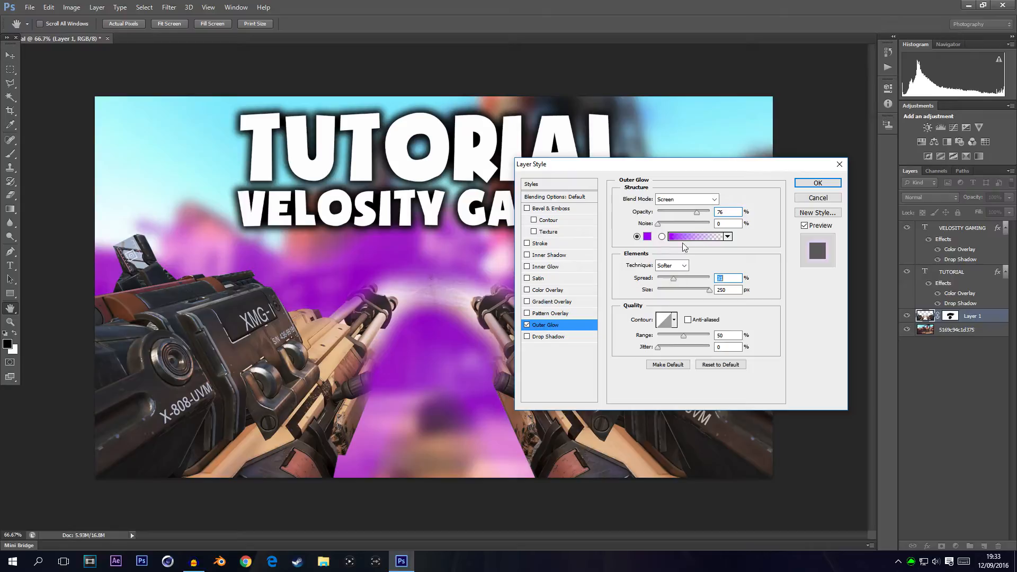
drag(712, 167, 681, 247)
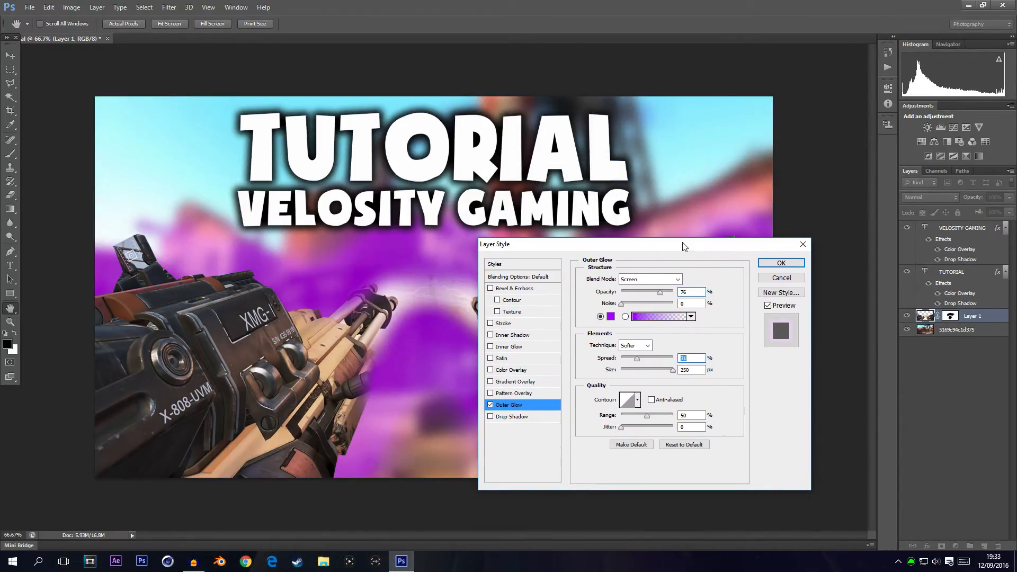
click(771, 265)
key(v)
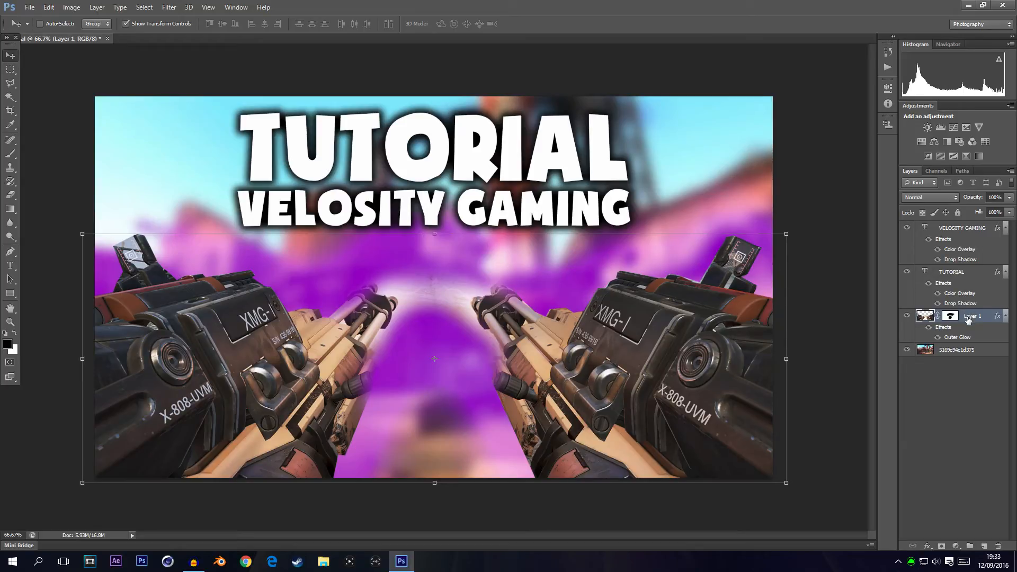
drag(968, 319, 962, 234)
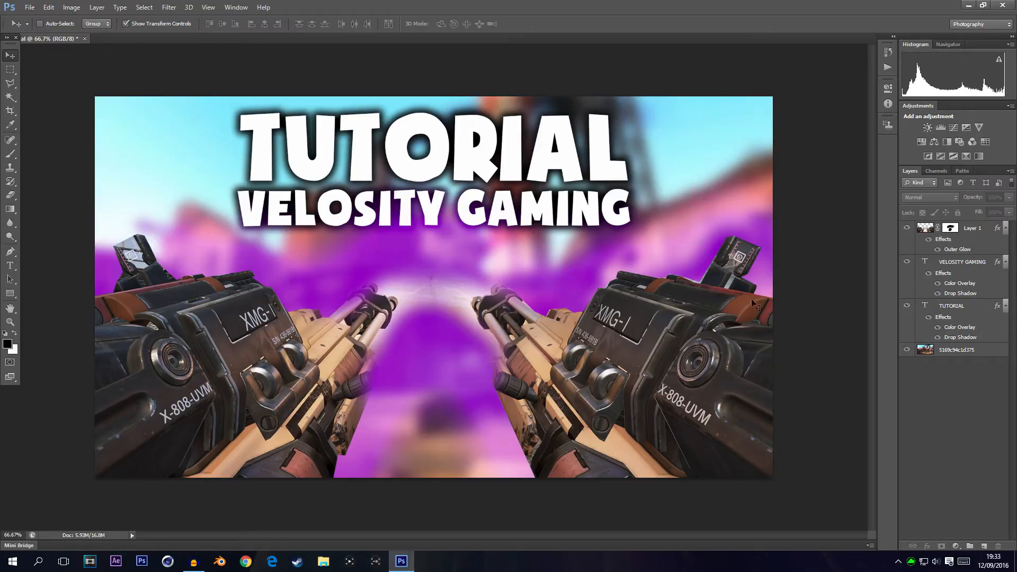
Step: Place the sunburst_effect_pink image from the Channel art+PNG outro folder directly above the 5169c94c1d375 background layer
click(949, 350)
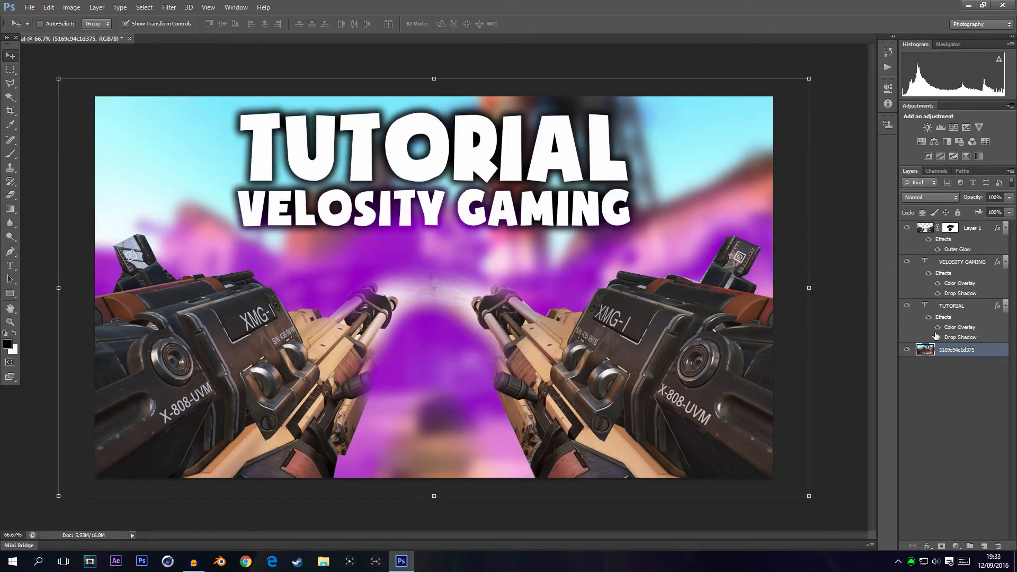
click(30, 8)
click(37, 181)
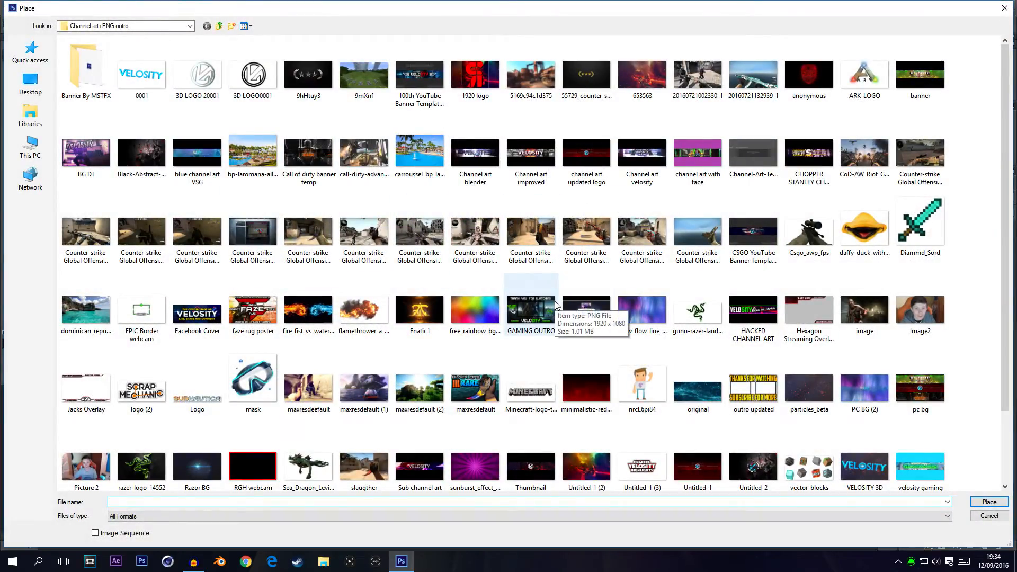
double_click(487, 462)
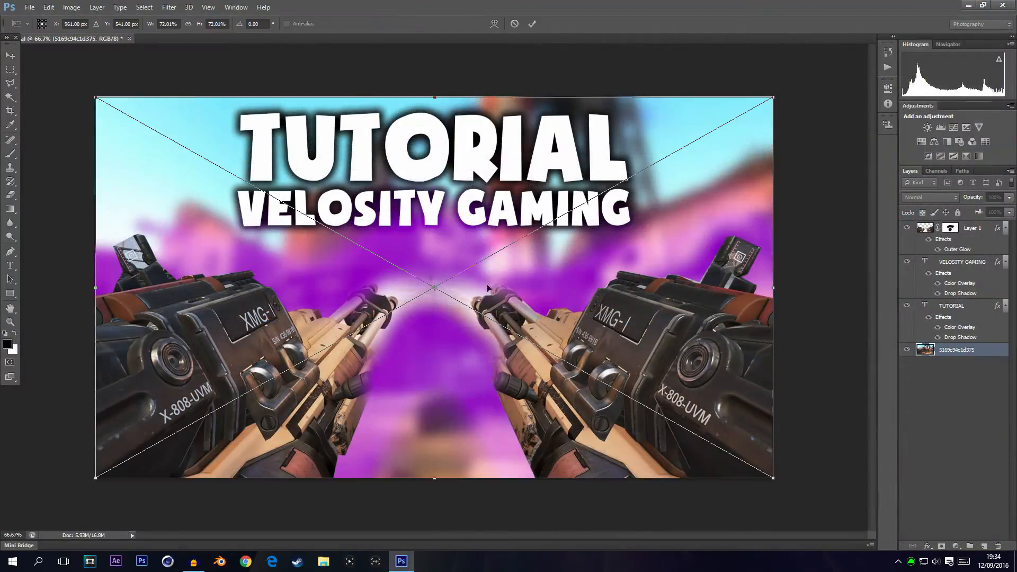
click(532, 23)
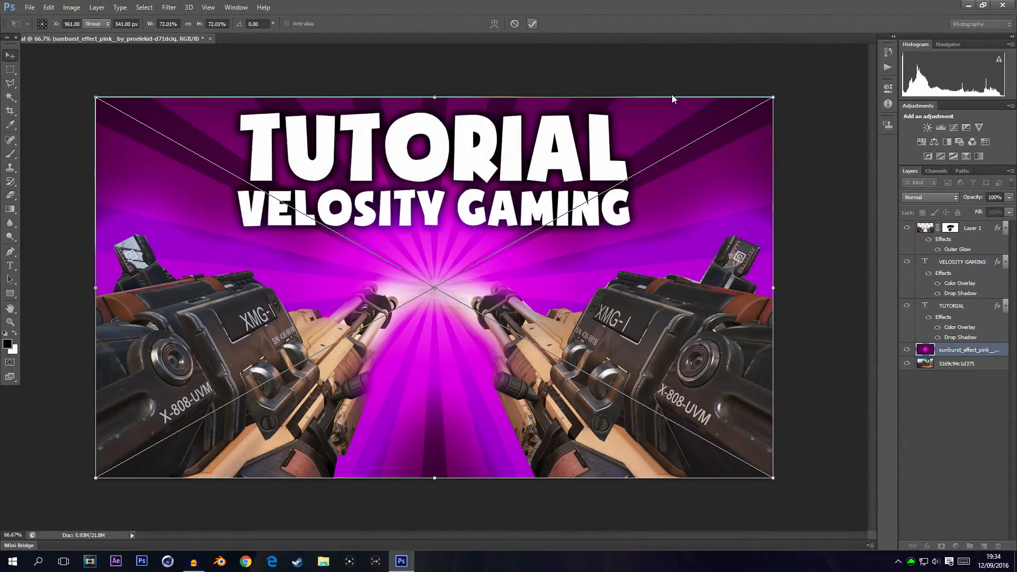
Step: Move the sunburst layer to the top of the layer stack and set its blend mode to Overlay
drag(981, 350, 965, 232)
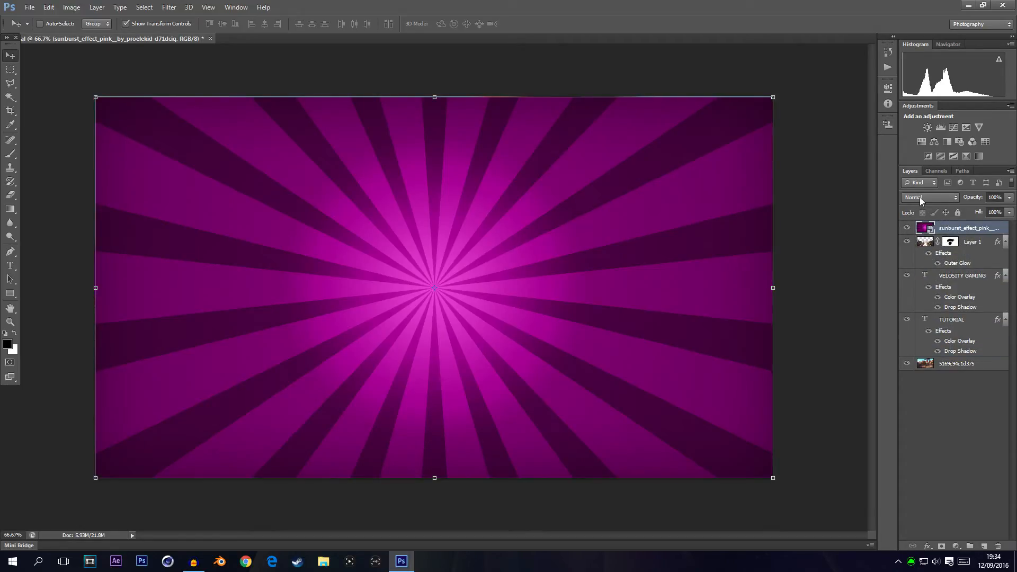
click(920, 197)
click(928, 336)
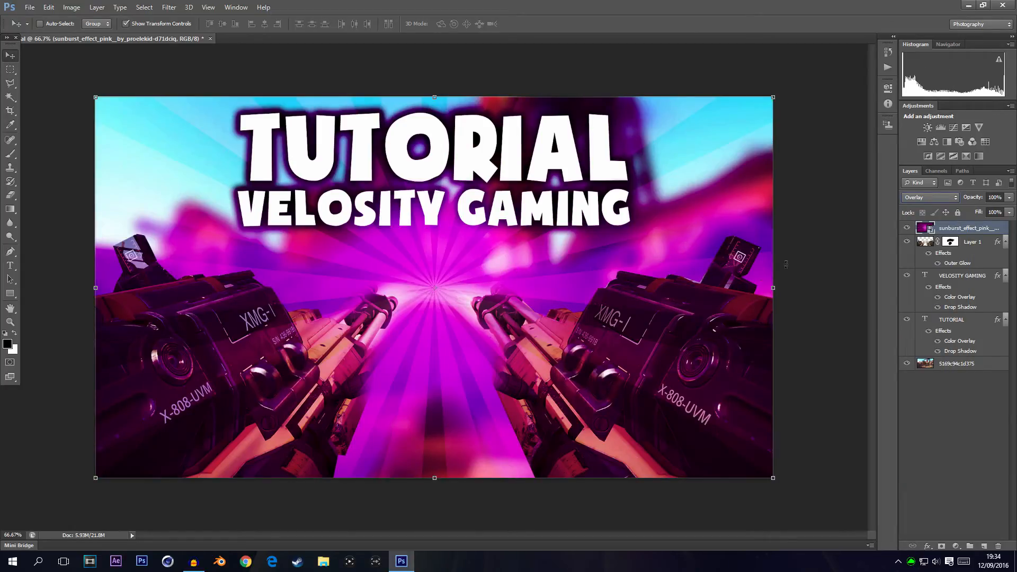
Step: Move the sunburst layer beneath the TUTORIAL text layer, trying 58% opacity before setting it to 100%
click(1010, 198)
drag(1010, 210, 973, 349)
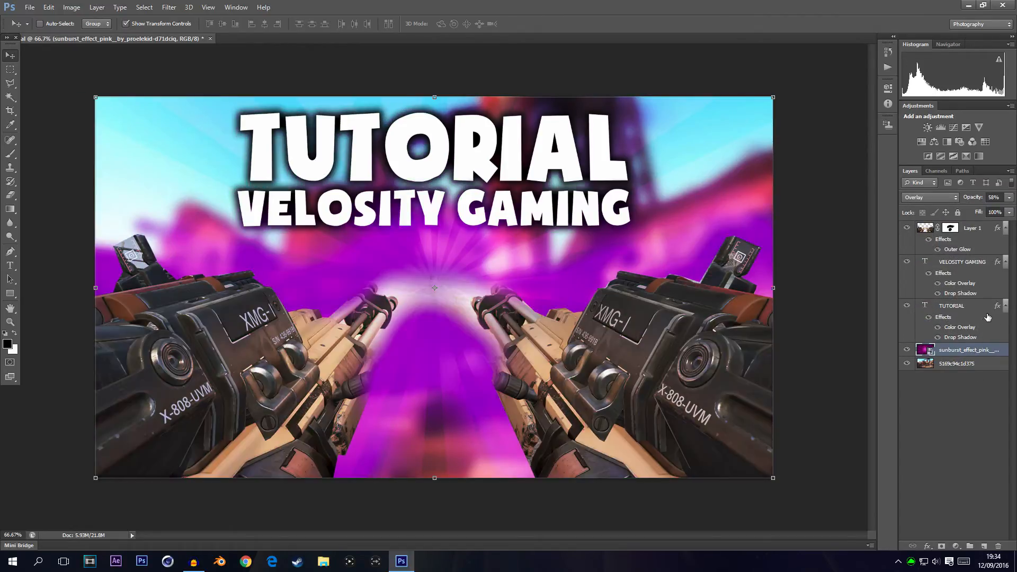
click(1010, 197)
drag(989, 210, 1012, 210)
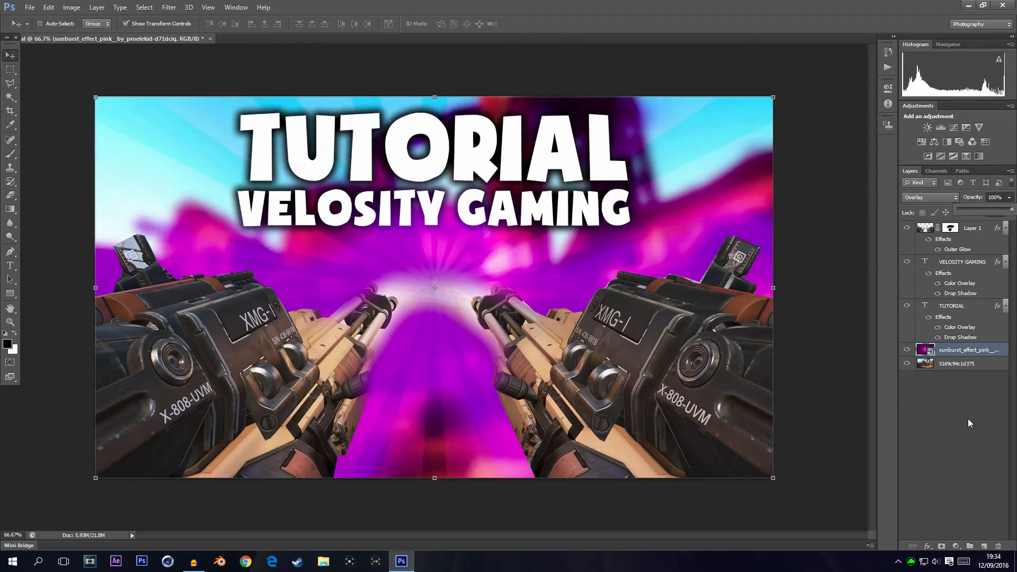
click(968, 419)
Step: Add a Hue/Saturation adjustment layer above the sunburst layer and shift the hue until the blue sky turns green
click(959, 351)
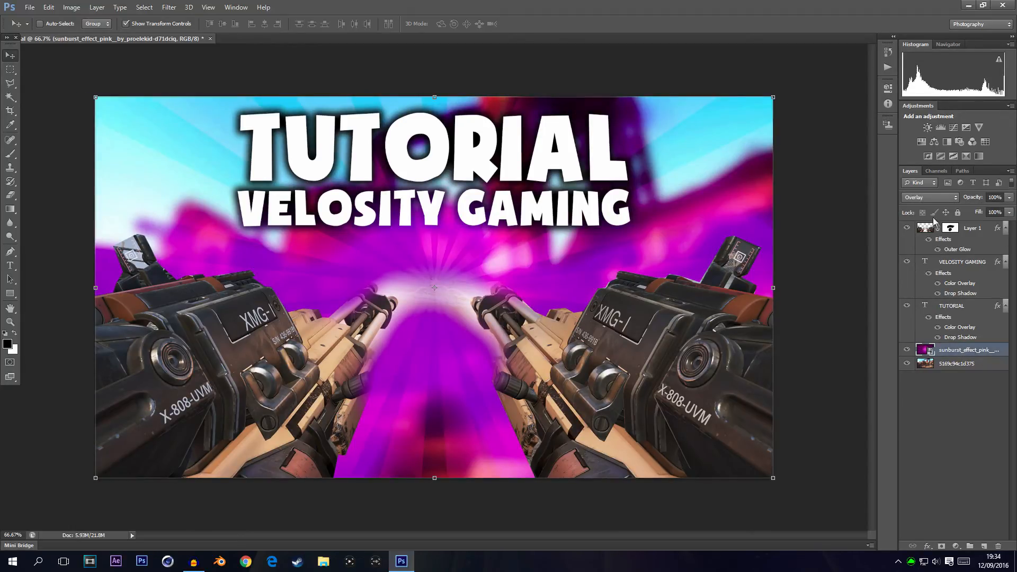
click(923, 142)
drag(819, 152, 780, 154)
click(795, 153)
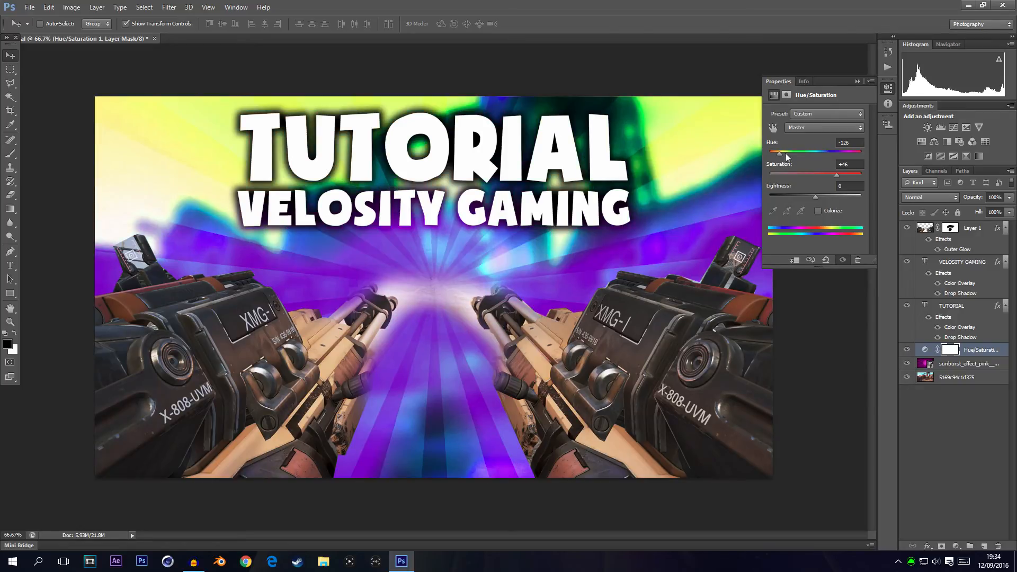
drag(822, 180, 813, 183)
click(857, 82)
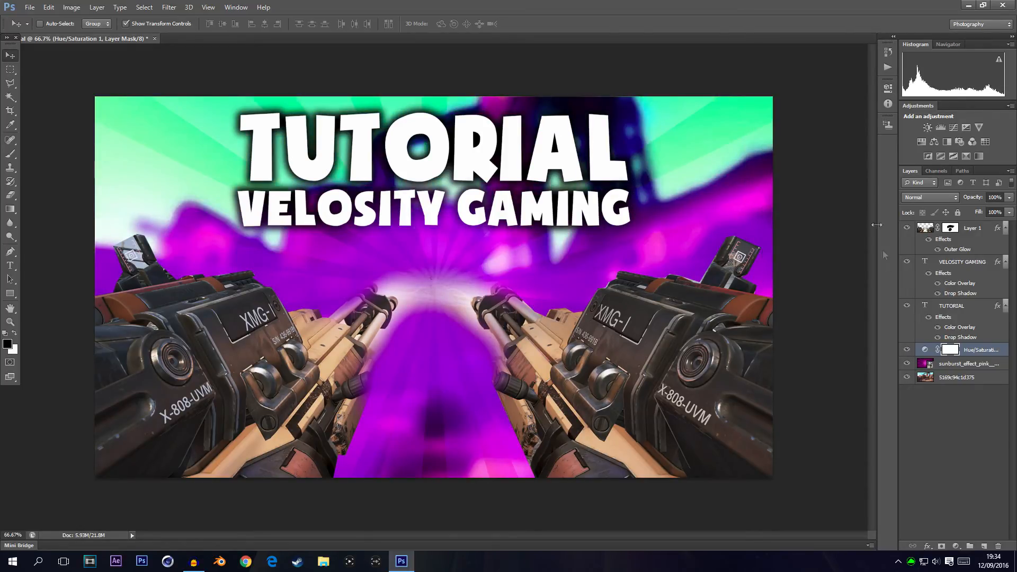
Step: Lower the sunburst layer's opacity so its rays are fainter over the blurred background
click(958, 412)
click(962, 367)
click(1009, 197)
drag(1009, 209, 982, 221)
click(967, 438)
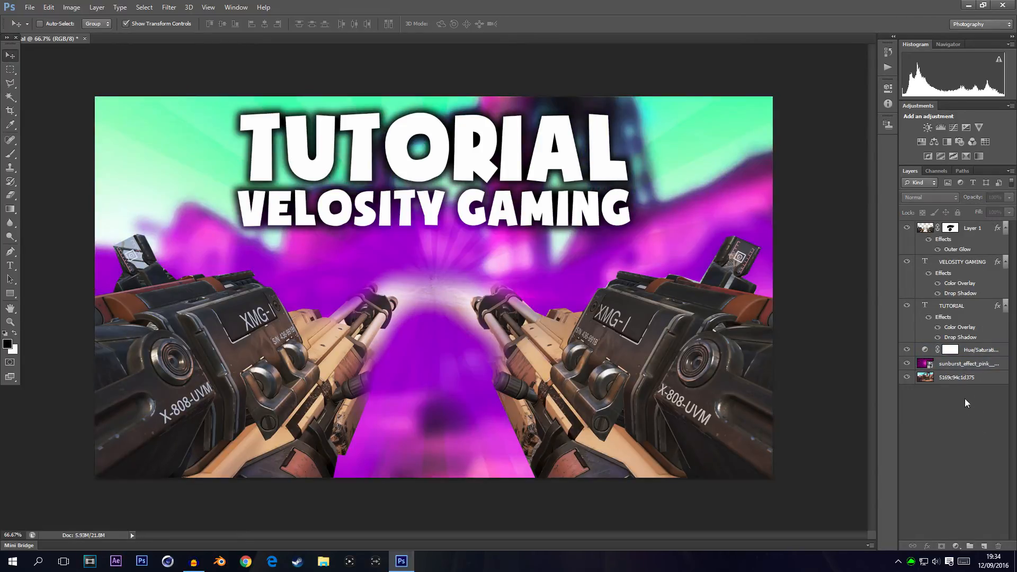